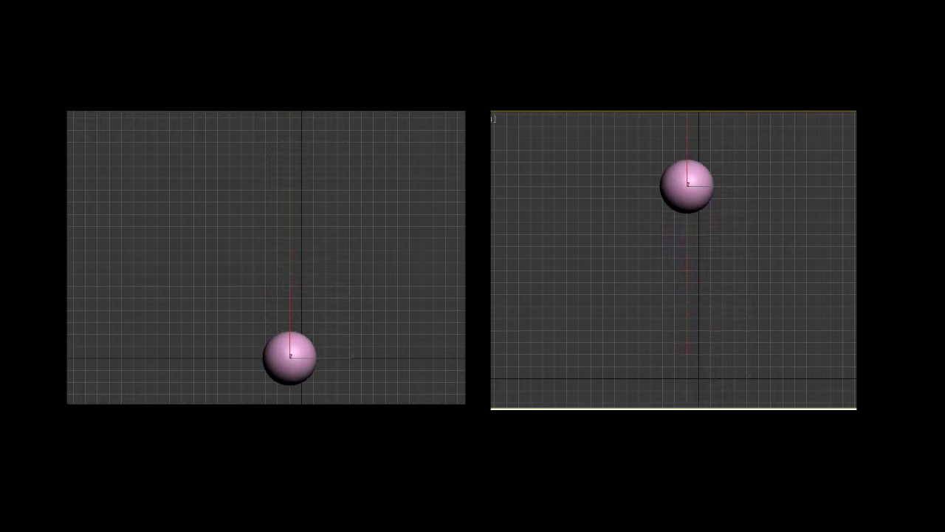
Step: Leave the intro comparison clips and bring up an empty, untitled 3ds Max scene
{"action": "left_click", "coordinate": [847, 485]}
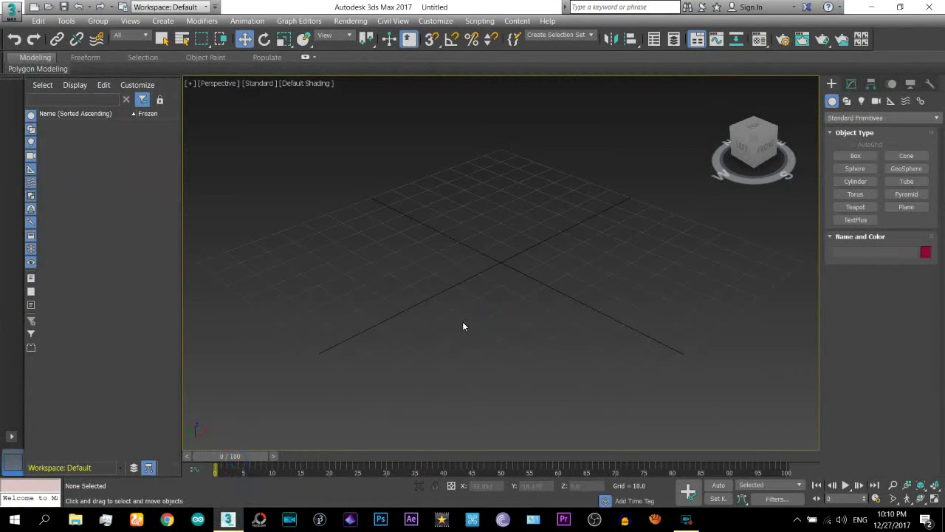
Step: Draw a cube box at the grid centre and switch to the Move tool
{"action": "left_click", "coordinate": [854, 156]}
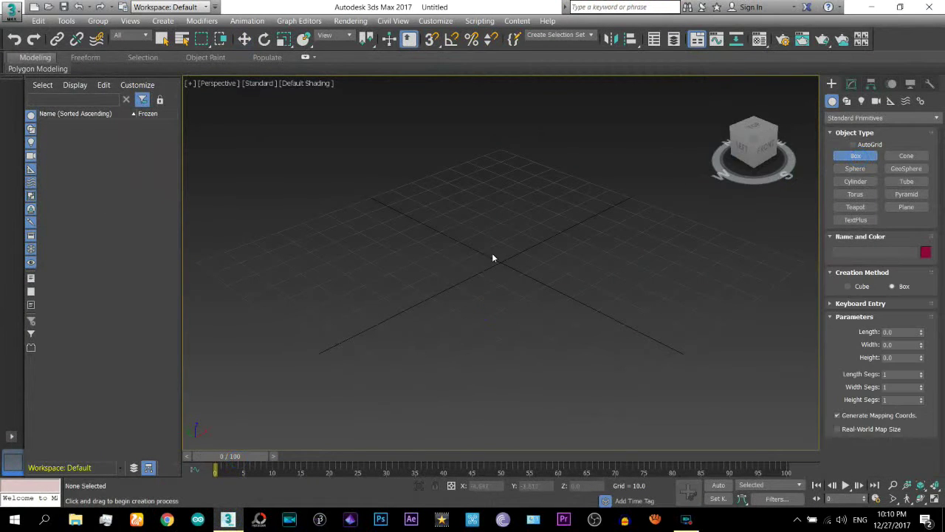
{"action": "left_click_drag", "start_coordinate": [497, 241], "coordinate": [498, 288]}
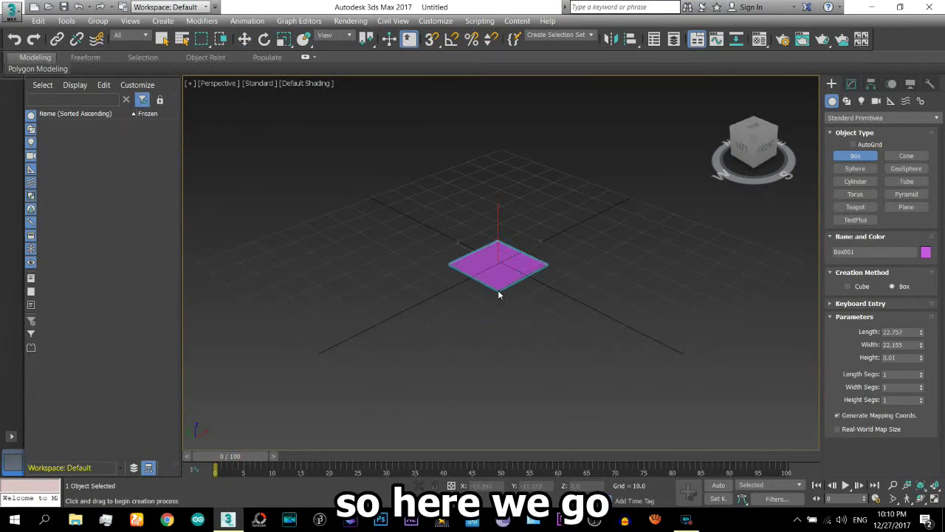
{"action": "left_click", "coordinate": [514, 238]}
{"action": "key", "text": "w"}
{"action": "middle_click_drag", "start_coordinate": [605, 196], "coordinate": [606, 291]}
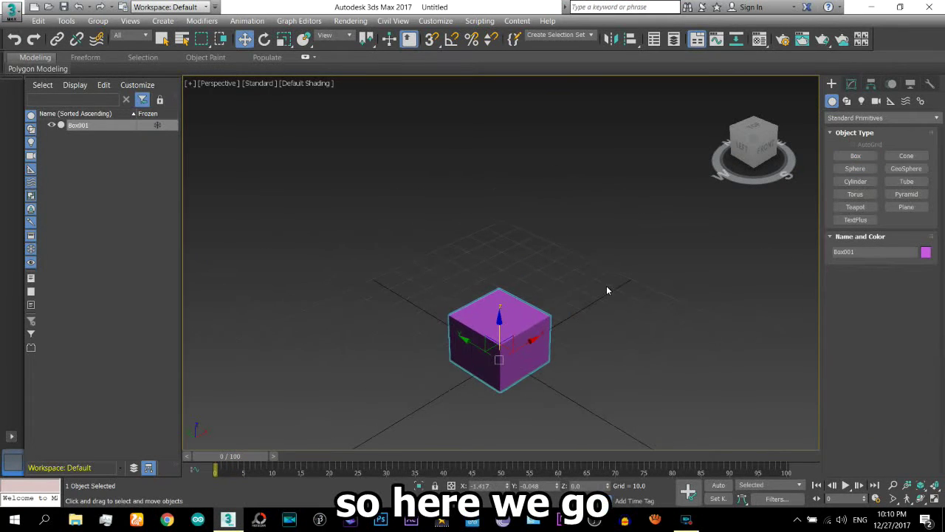
Step: With Auto Key, keyframe the box rising high on Z from frame 0 to 100, then play it
{"action": "left_click", "coordinate": [846, 485]}
{"action": "left_click", "coordinate": [848, 485]}
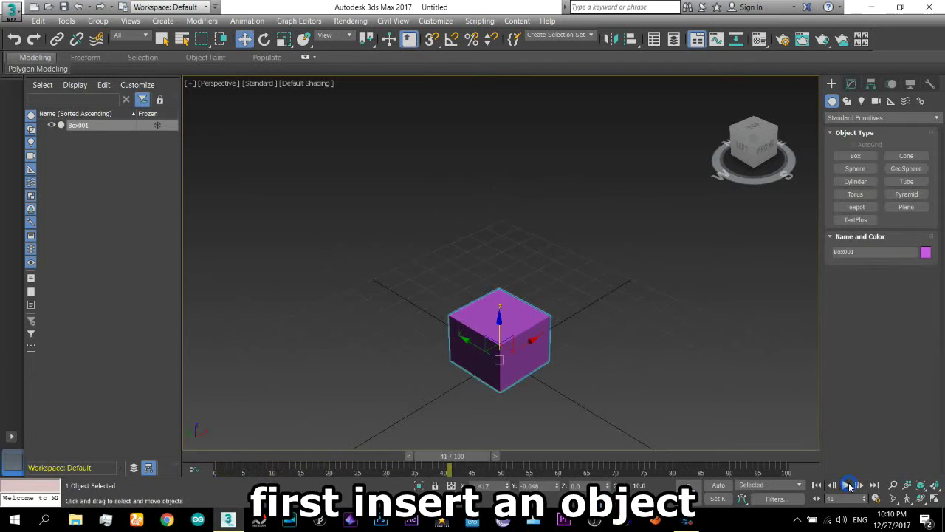
{"action": "left_click_drag", "start_coordinate": [321, 456], "coordinate": [224, 447]}
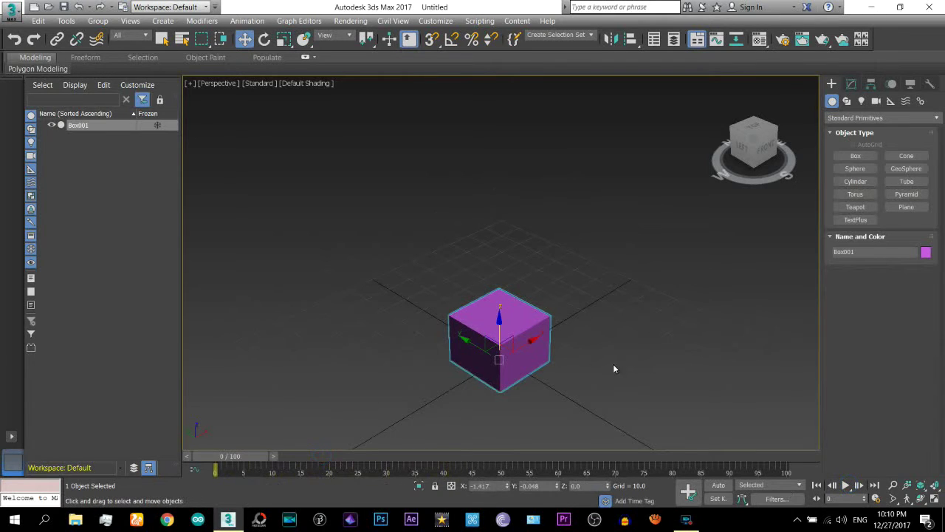
{"action": "left_click", "coordinate": [713, 485]}
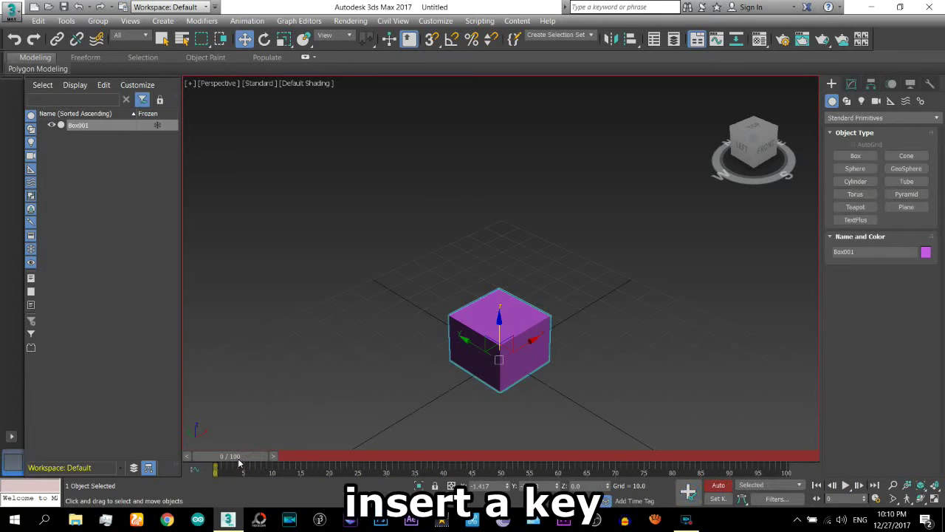
{"action": "left_click_drag", "start_coordinate": [238, 458], "coordinate": [782, 458]}
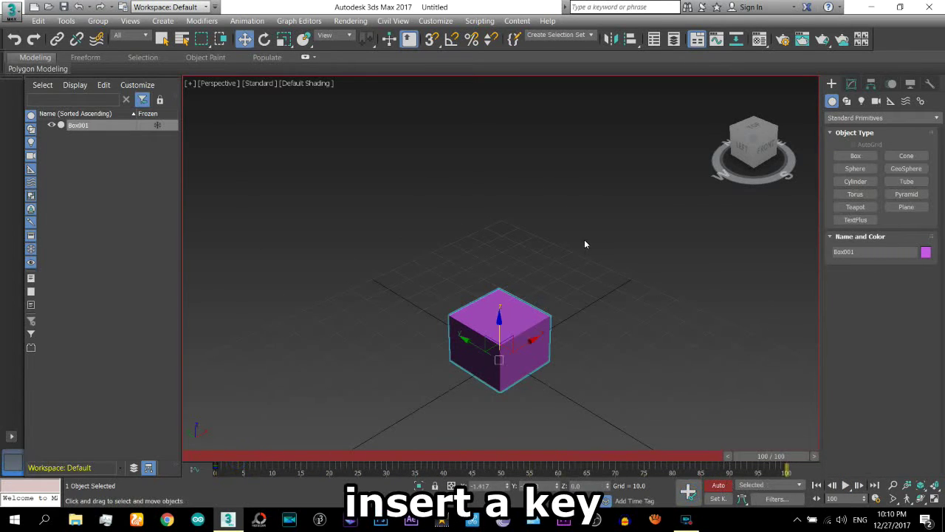
{"action": "left_click_drag", "start_coordinate": [503, 334], "coordinate": [505, 96]}
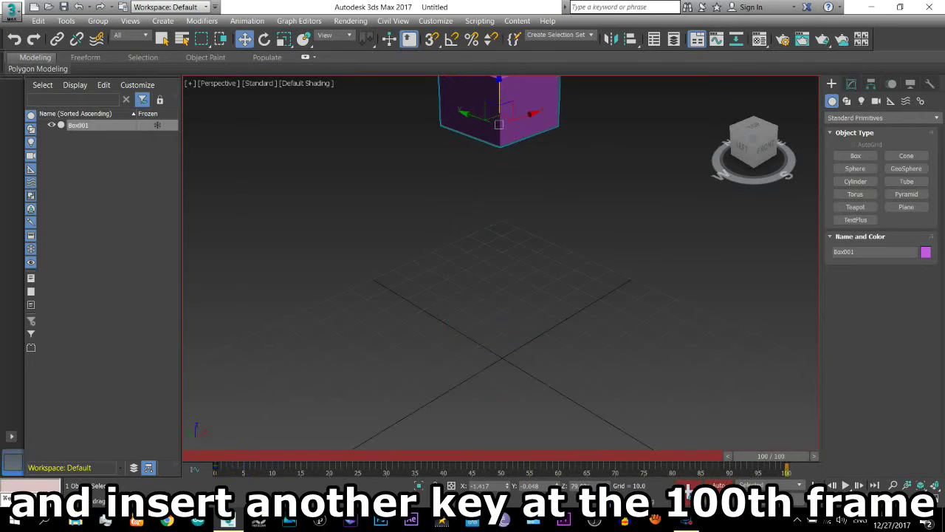
{"action": "left_click", "coordinate": [719, 485]}
{"action": "left_click", "coordinate": [846, 485]}
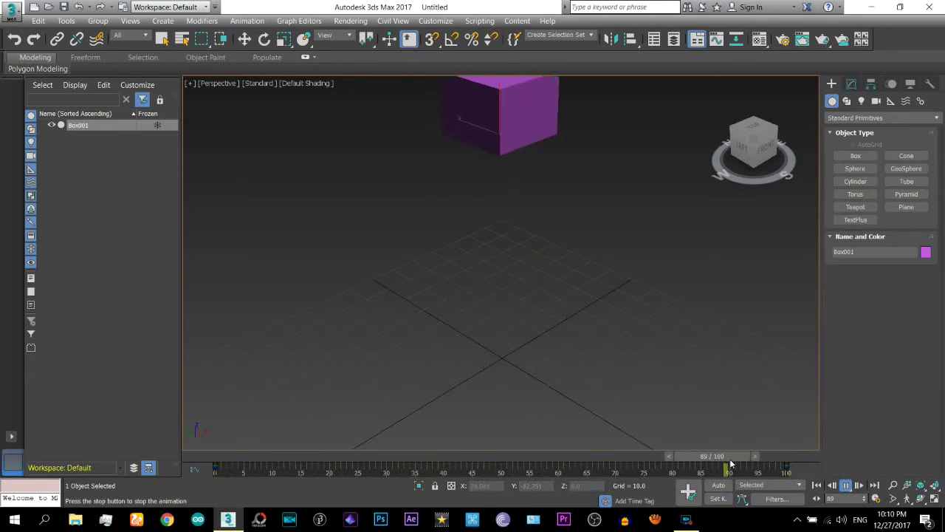
Step: Show the box in a centred, shaded Front view, replay the rise, and open the Mini Curve Editor
{"action": "key", "text": "f"}
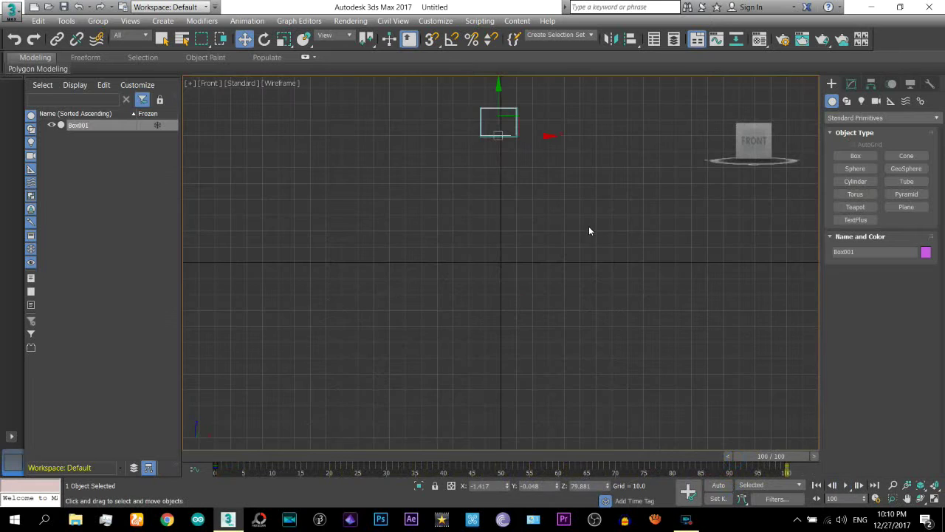
{"action": "mouse_move", "coordinate": [589, 231]}
{"action": "middle_mouse_down"}
{"action": "mouse_move", "coordinate": [545, 257]}
{"action": "mouse_move", "coordinate": [529, 305]}
{"action": "mouse_move", "coordinate": [544, 267]}
{"action": "mouse_move", "coordinate": [569, 283]}
{"action": "middle_mouse_up"}
{"action": "key", "text": "F3"}
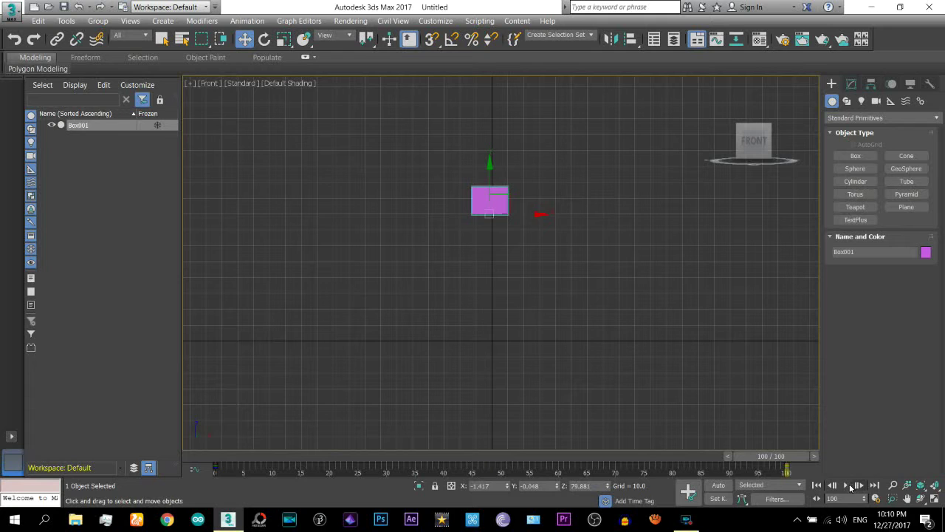
{"action": "left_click", "coordinate": [846, 485]}
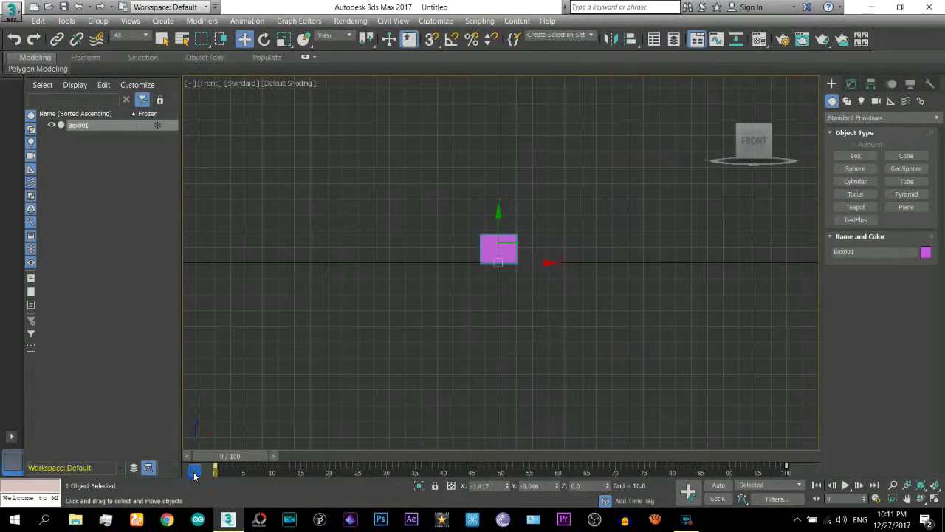
{"action": "left_click", "coordinate": [194, 473]}
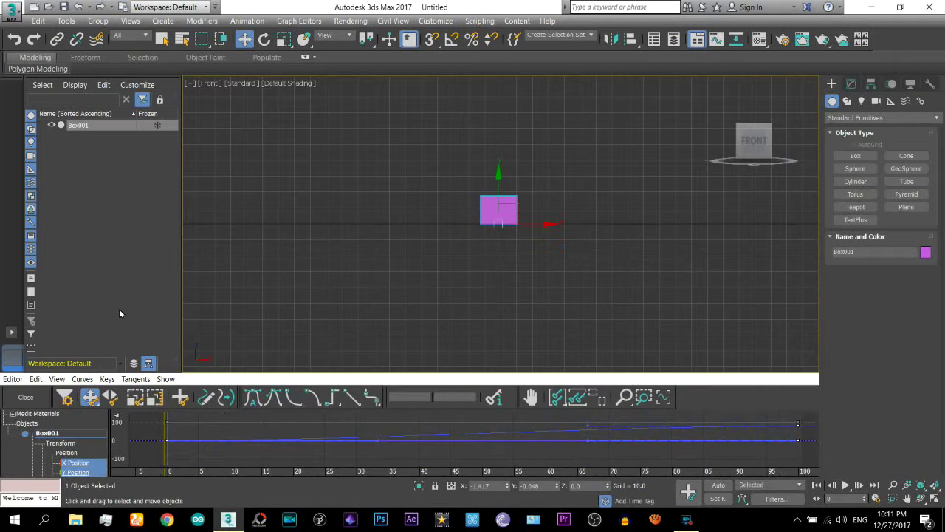
Step: Reselect Box001 and display only its Z Position track's curve in the editor
{"action": "left_click", "coordinate": [389, 247]}
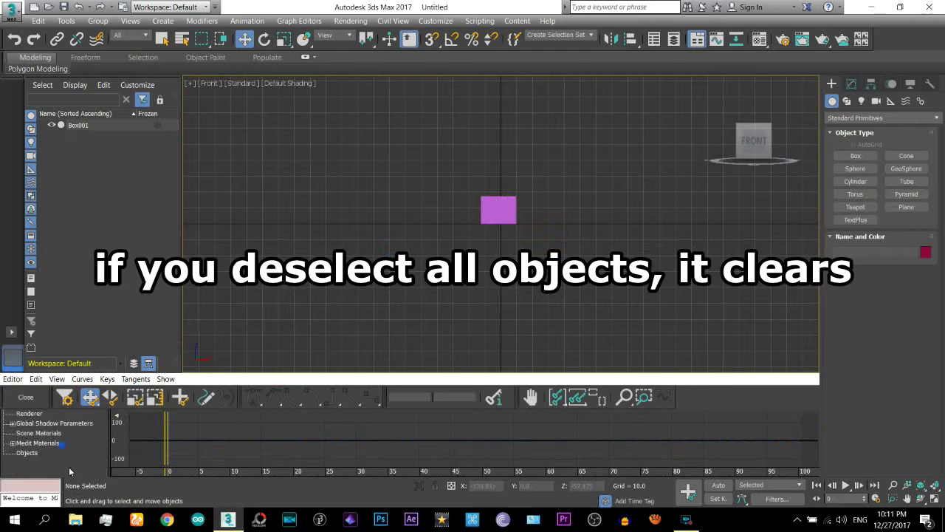
{"action": "left_click", "coordinate": [508, 209]}
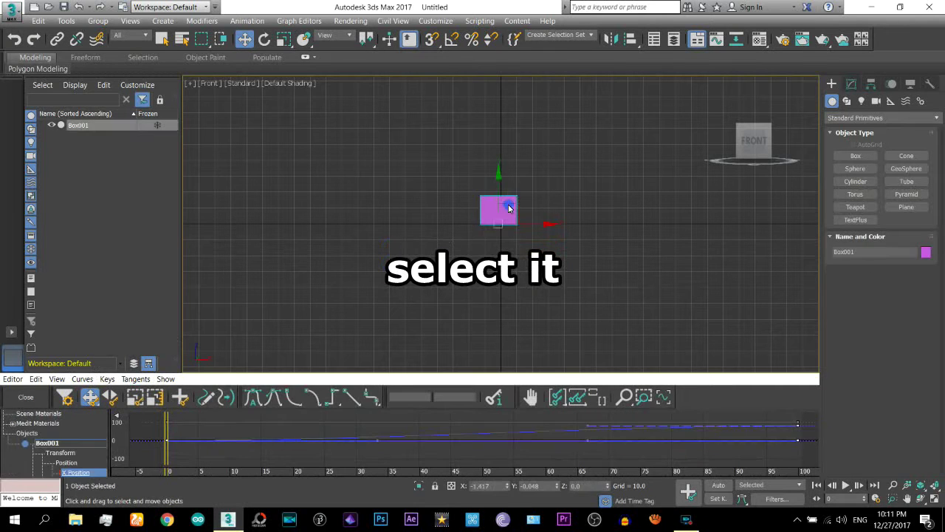
{"action": "scroll", "coordinate": [156, 334], "scroll_direction": "down", "scroll_amount": 3}
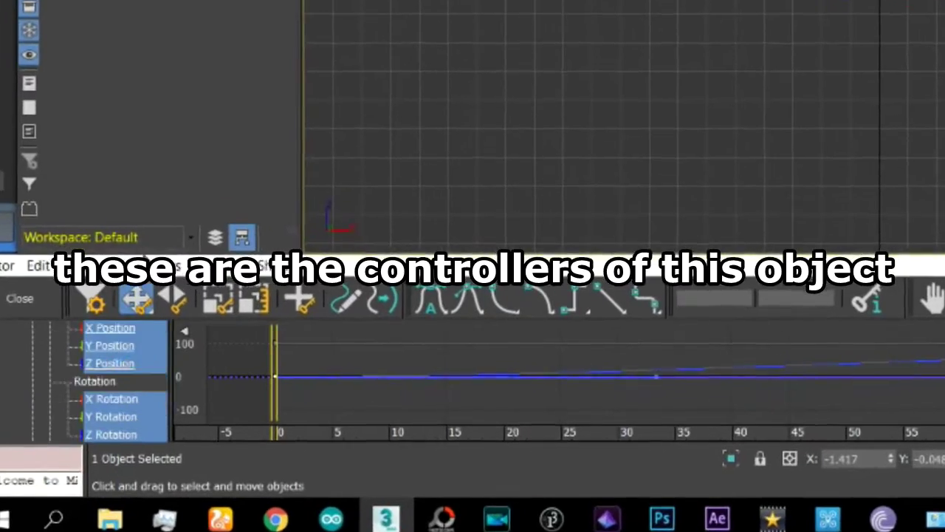
{"action": "scroll", "coordinate": [156, 334], "scroll_direction": "down", "scroll_amount": 3}
{"action": "scroll", "coordinate": [156, 335], "scroll_direction": "up", "scroll_amount": 3}
{"action": "scroll", "coordinate": [156, 334], "scroll_direction": "up", "scroll_amount": 2}
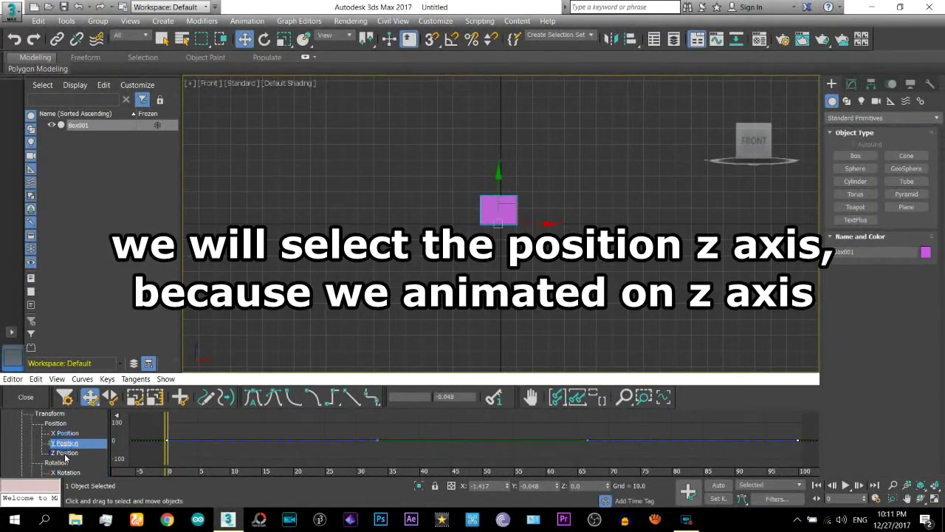
{"action": "left_click", "coordinate": [64, 454]}
{"action": "middle_click_drag", "start_coordinate": [548, 448], "coordinate": [540, 459]}
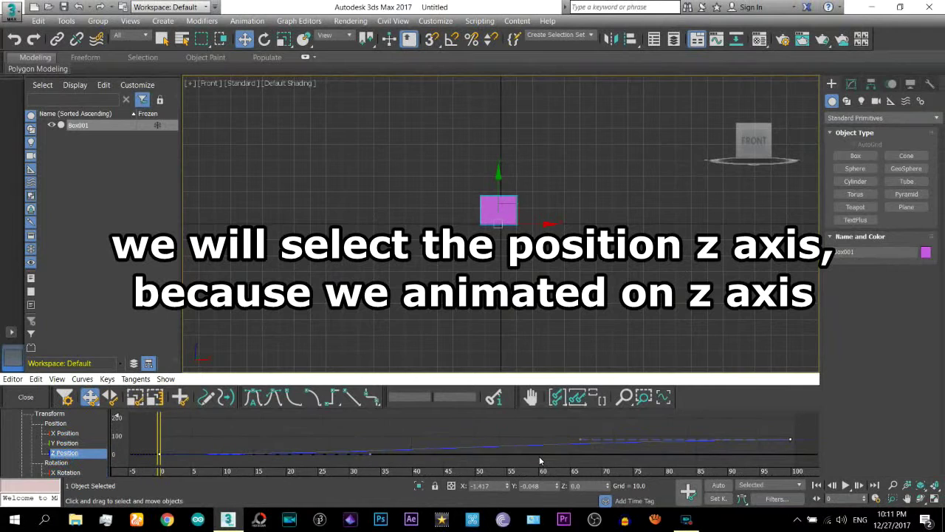
{"action": "left_click", "coordinate": [502, 432]}
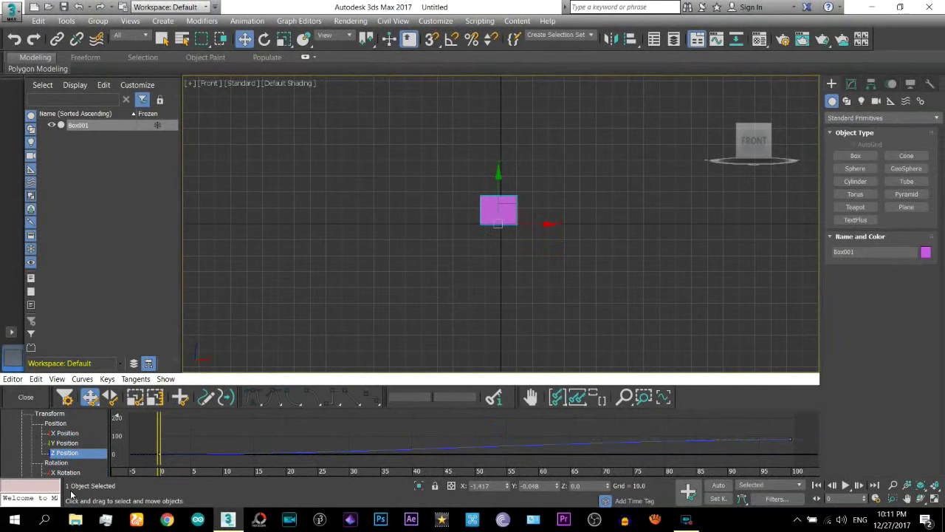
{"action": "left_click", "coordinate": [67, 443]}
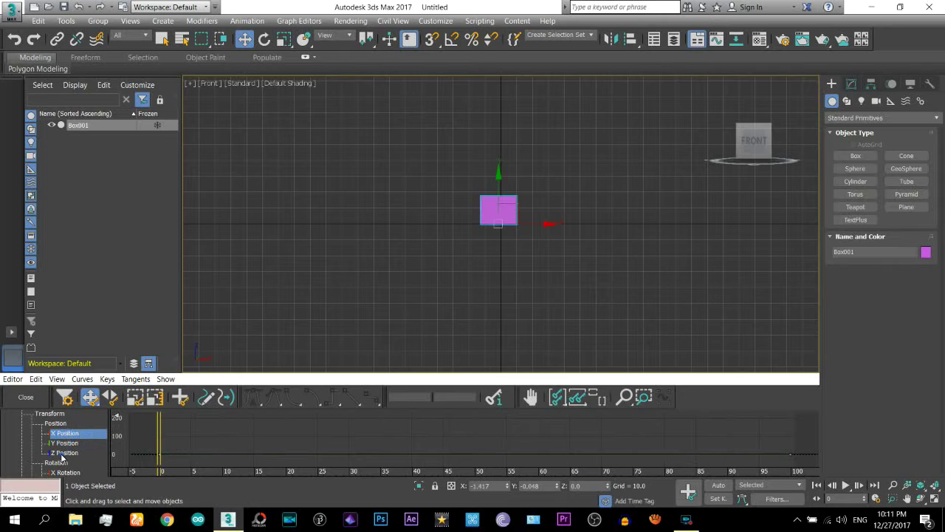
{"action": "left_click", "coordinate": [63, 454]}
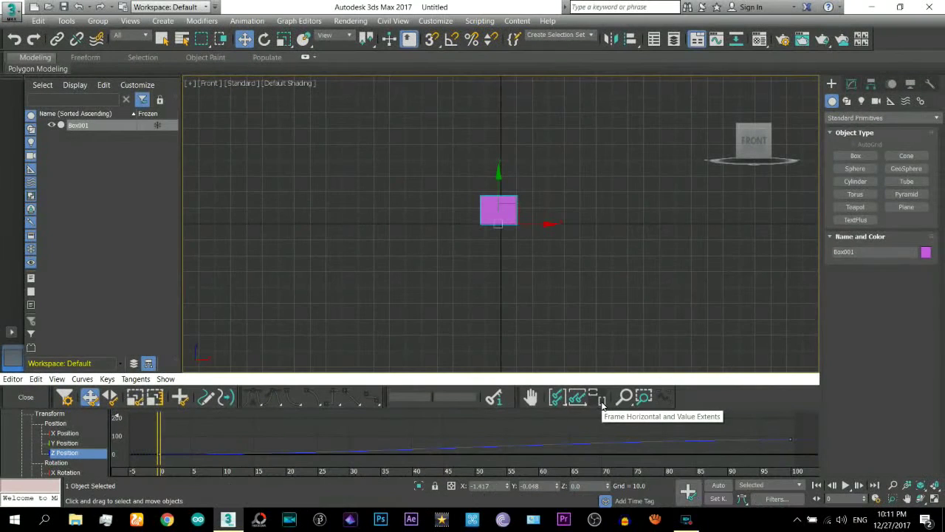
Step: Frame the whole Z Position curve in the graph and play the rise to review it
{"action": "left_click", "coordinate": [603, 401]}
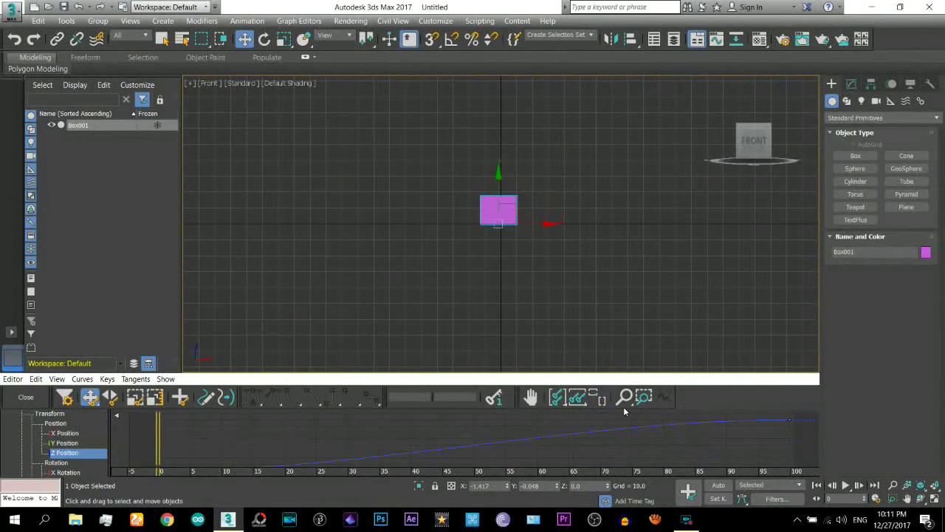
{"action": "left_click_drag", "start_coordinate": [615, 416], "coordinate": [546, 451]}
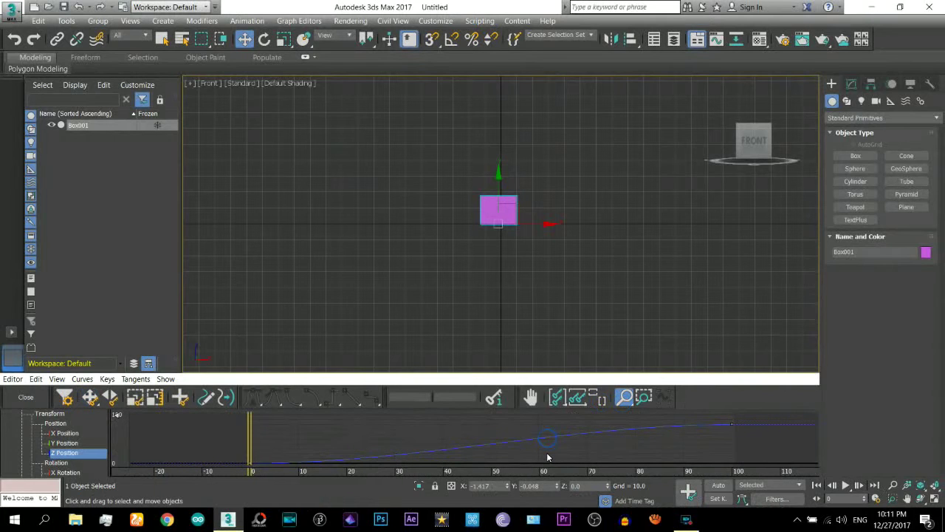
{"action": "right_click", "coordinate": [489, 444]}
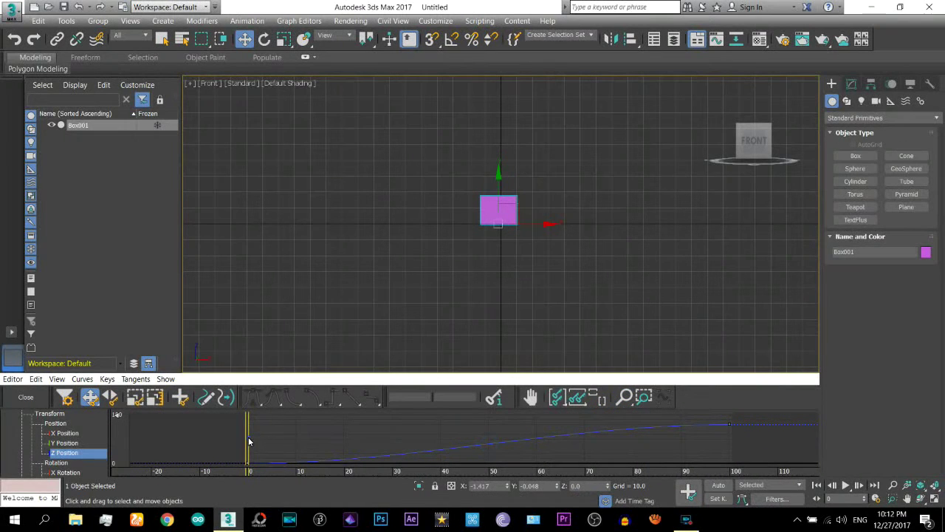
{"action": "left_click_drag", "start_coordinate": [248, 437], "coordinate": [285, 443]}
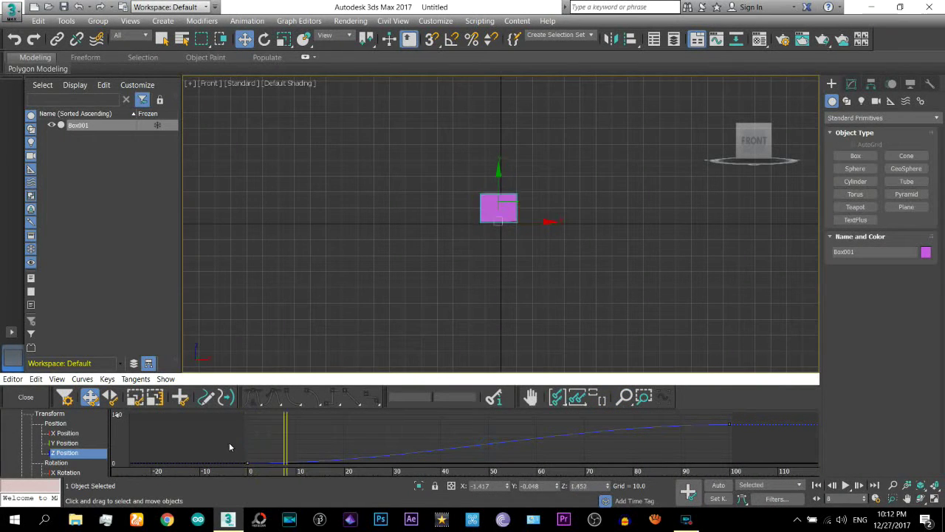
{"action": "left_click", "coordinate": [844, 483]}
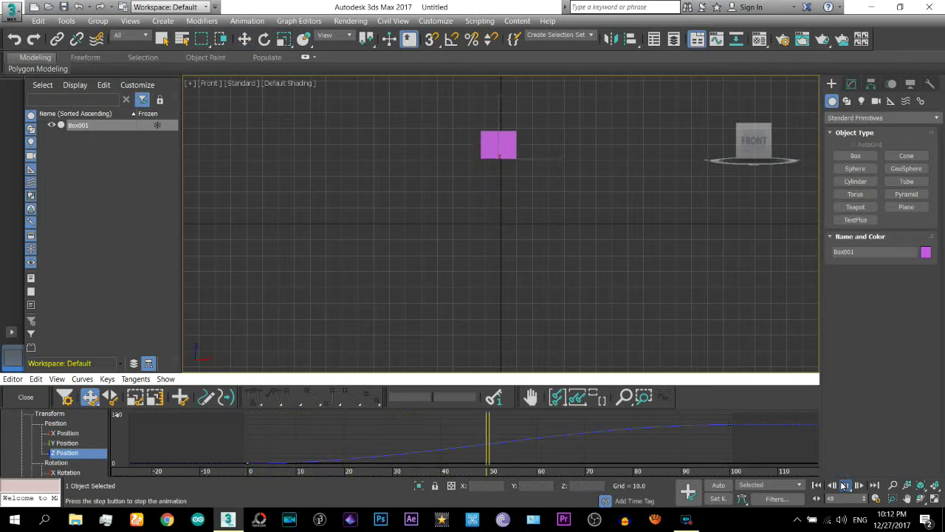
{"action": "middle_click_drag", "start_coordinate": [686, 222], "coordinate": [686, 298]}
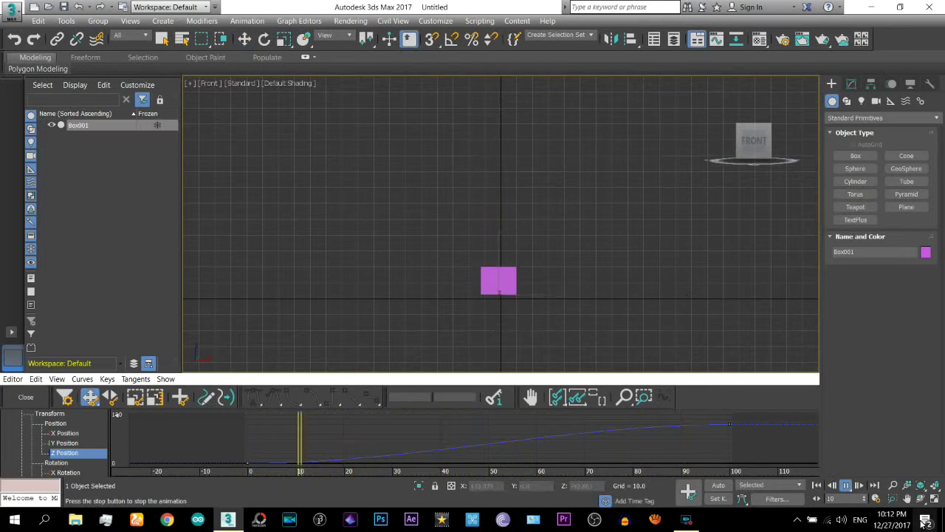
{"action": "left_click", "coordinate": [846, 485]}
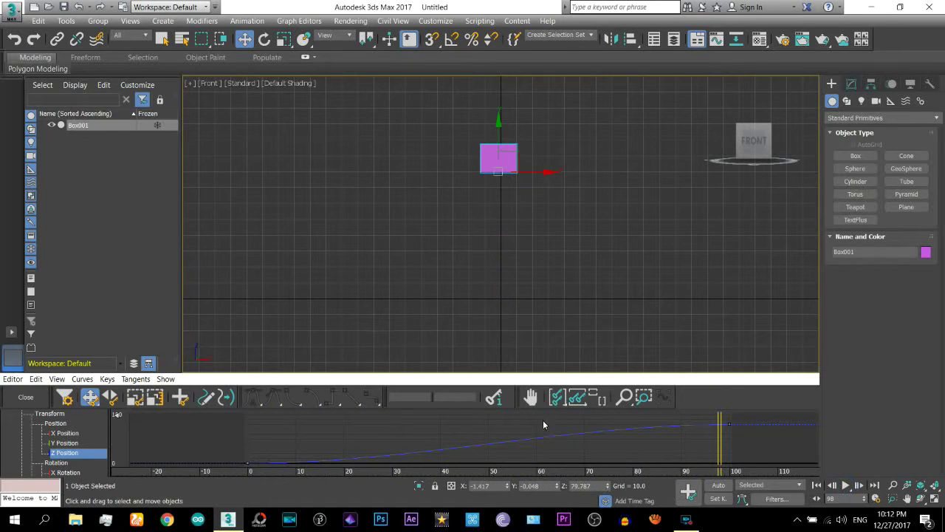
Step: Scrub back to frame 0 and select the curve's first key
{"action": "left_click_drag", "start_coordinate": [720, 444], "coordinate": [325, 460]}
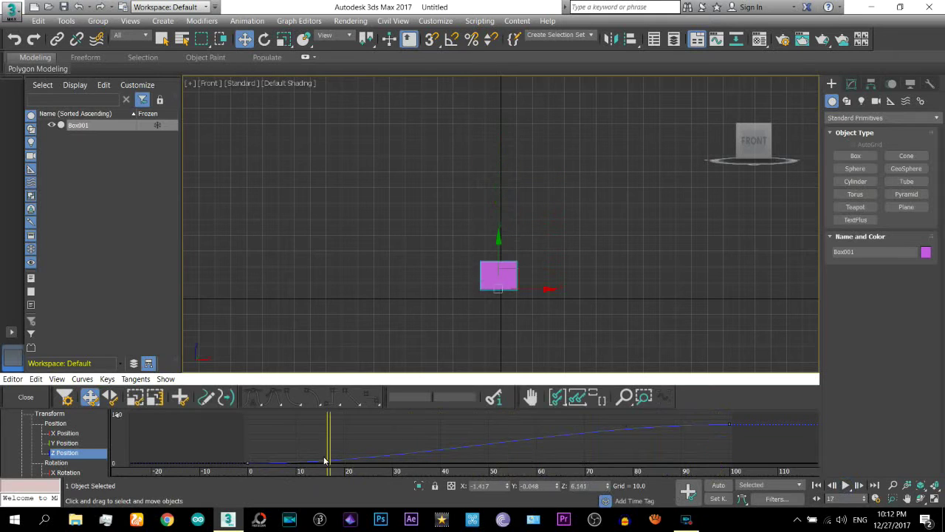
{"action": "left_click", "coordinate": [280, 455]}
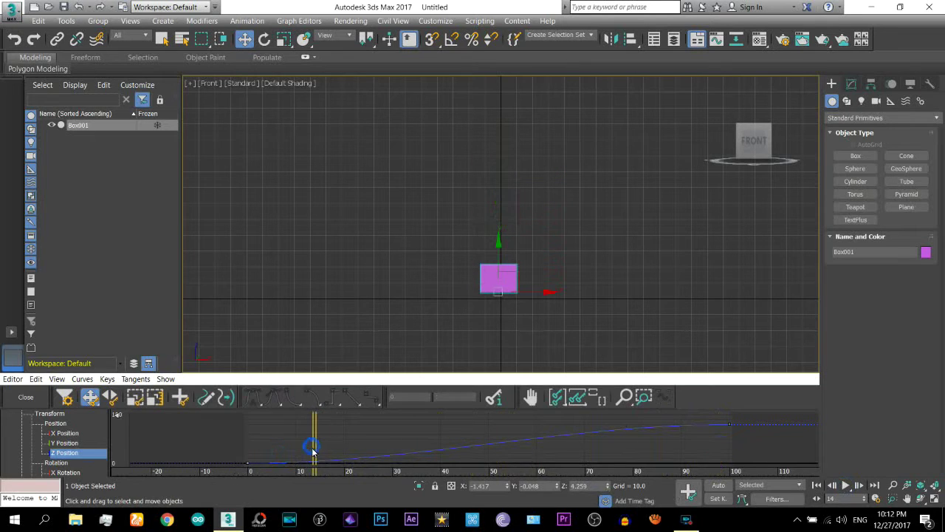
{"action": "left_click_drag", "start_coordinate": [313, 449], "coordinate": [193, 444]}
{"action": "left_click", "coordinate": [247, 465]}
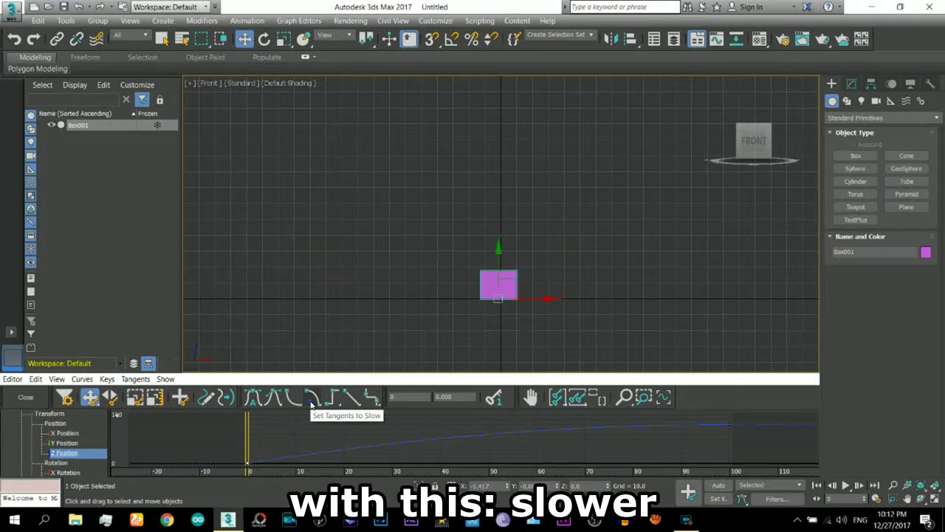
Step: Try slow, then linear, then spline tangents, bending the curve by dragging a tangent handle down
{"action": "left_click", "coordinate": [311, 401]}
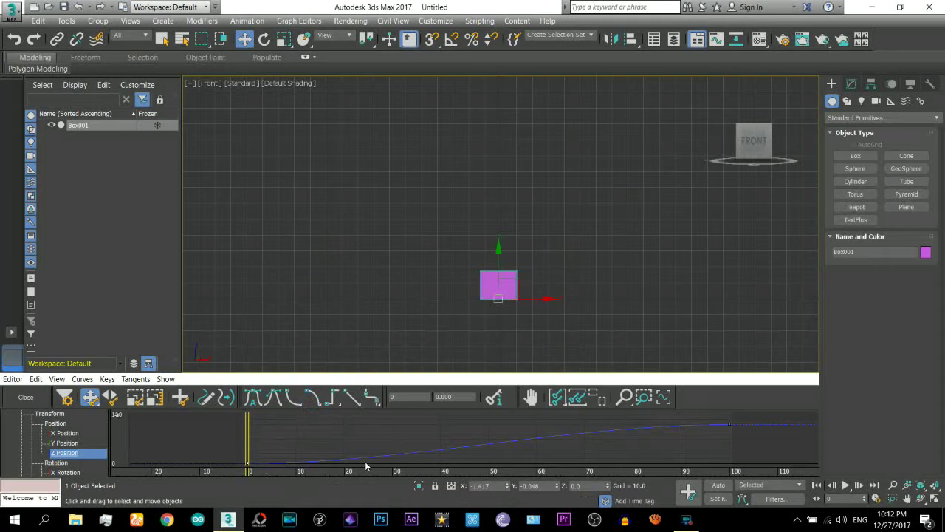
{"action": "left_click", "coordinate": [350, 399]}
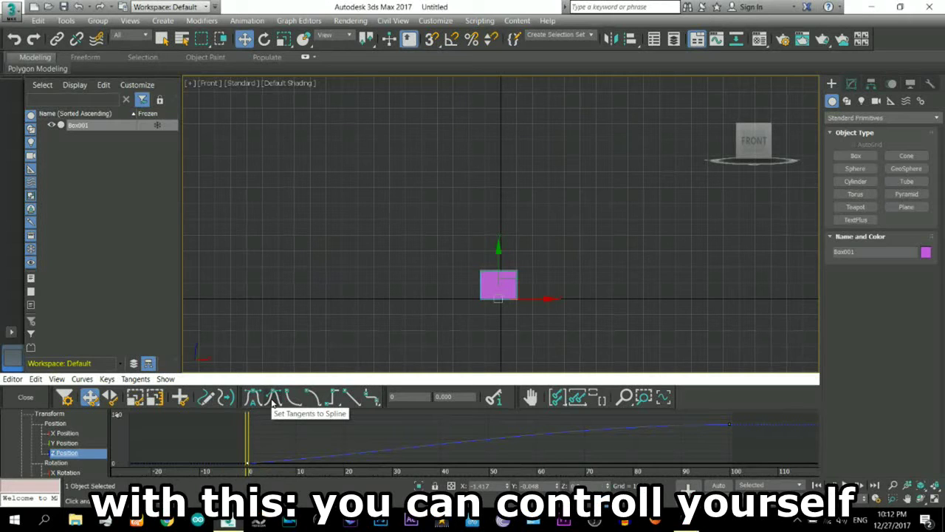
{"action": "left_click", "coordinate": [273, 398]}
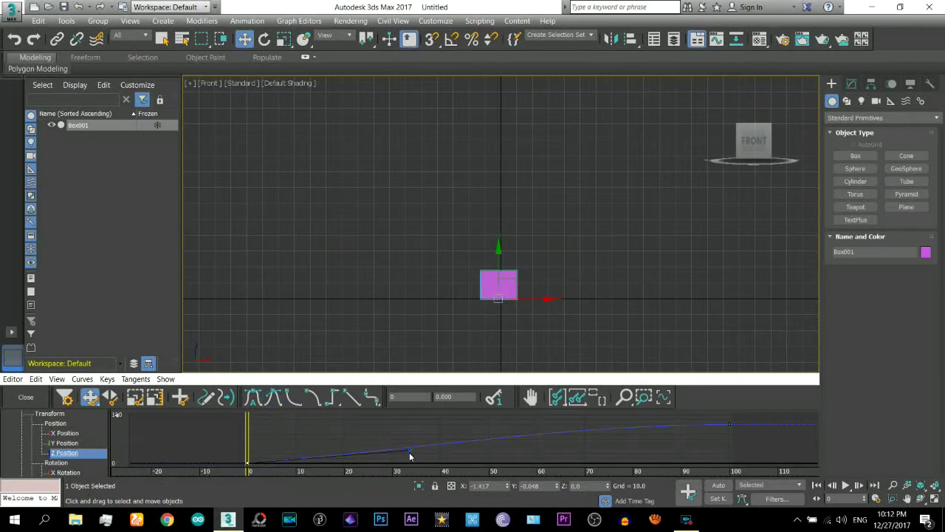
{"action": "left_click_drag", "start_coordinate": [410, 456], "coordinate": [411, 463]}
{"action": "left_click_drag", "start_coordinate": [393, 406], "coordinate": [407, 437]}
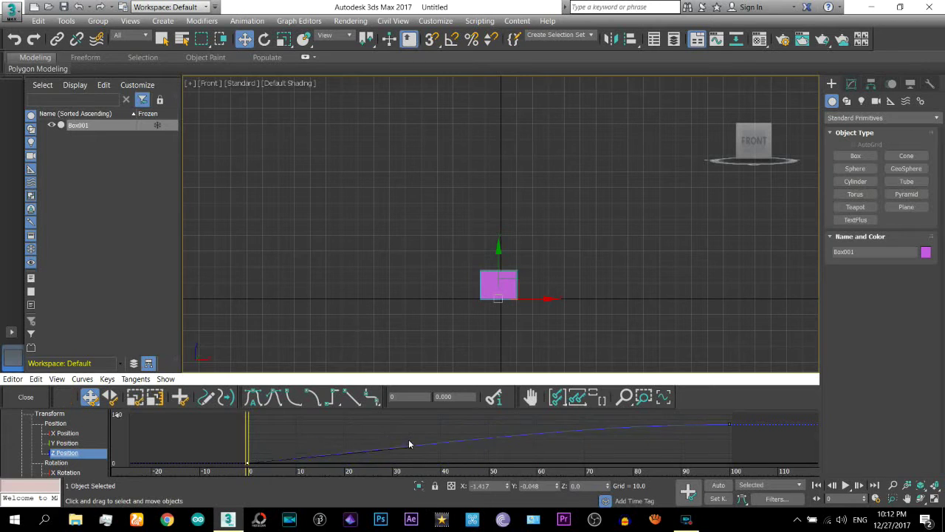
Step: Give the first key fast tangents and play back the box's rise
{"action": "left_click", "coordinate": [295, 399]}
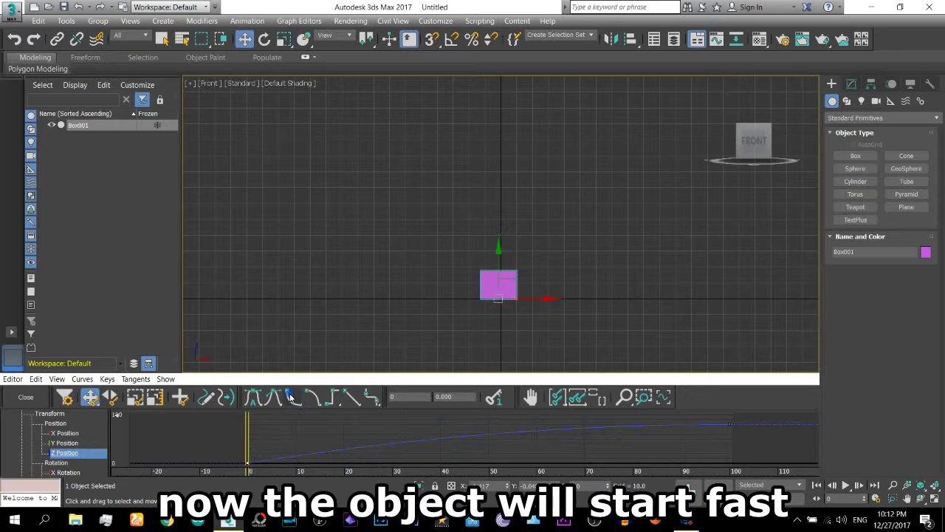
{"action": "left_click", "coordinate": [843, 485]}
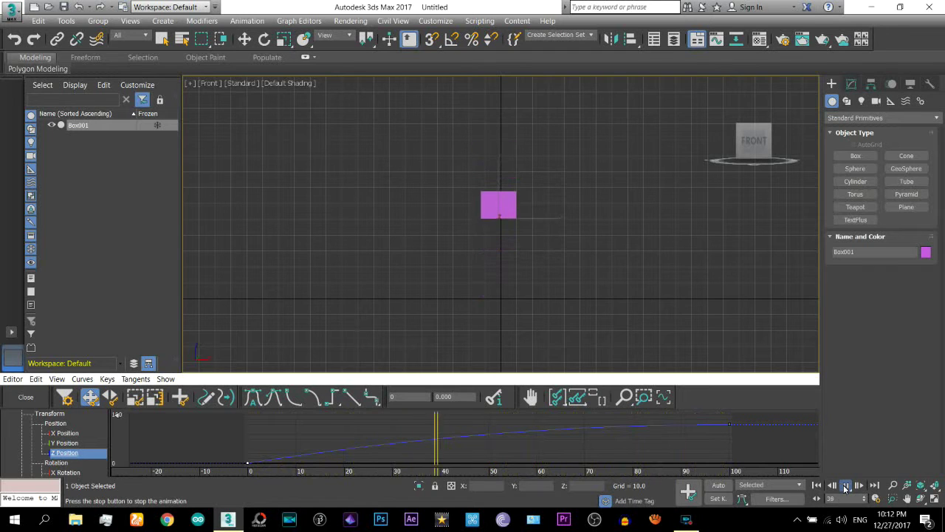
{"action": "left_click", "coordinate": [846, 485]}
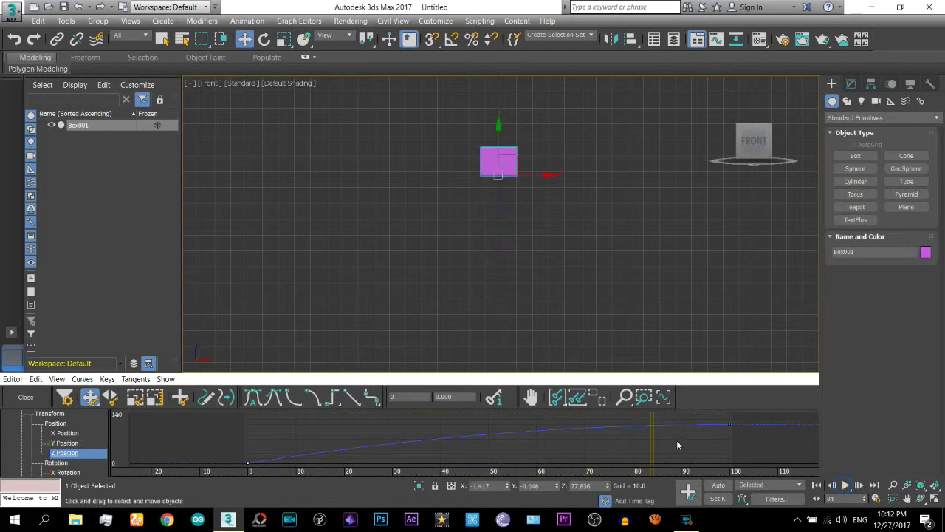
{"action": "left_click_drag", "start_coordinate": [653, 441], "coordinate": [218, 468]}
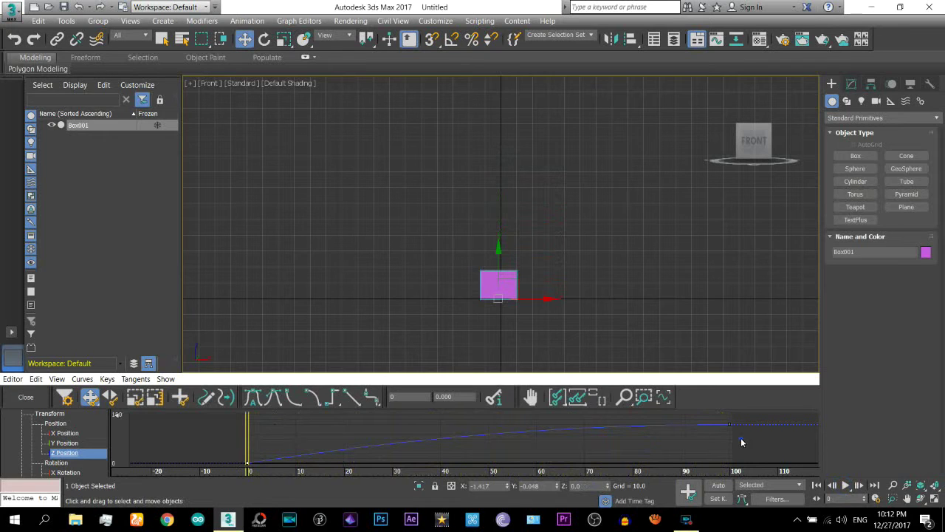
Step: Set the frame-100 key to fast tangents, then play and scrub to check the abrupt stop
{"action": "left_click", "coordinate": [300, 405]}
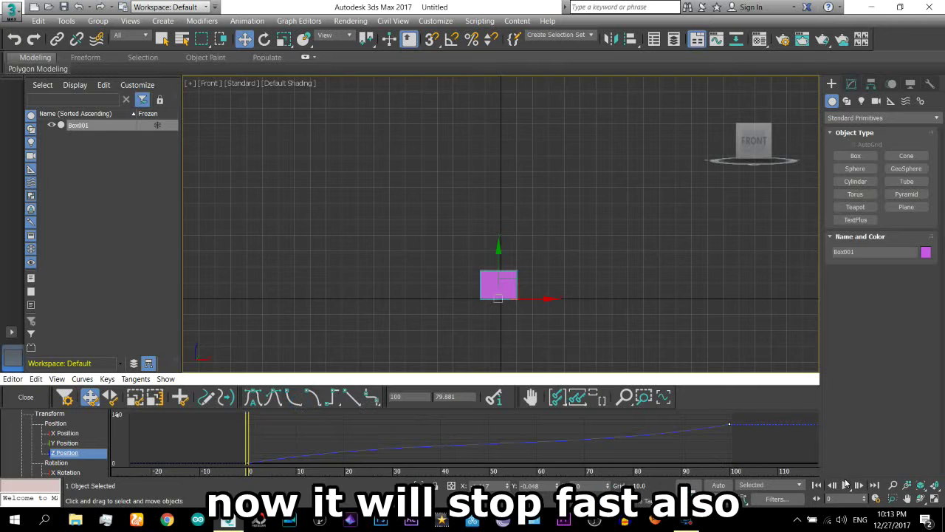
{"action": "left_click", "coordinate": [845, 485]}
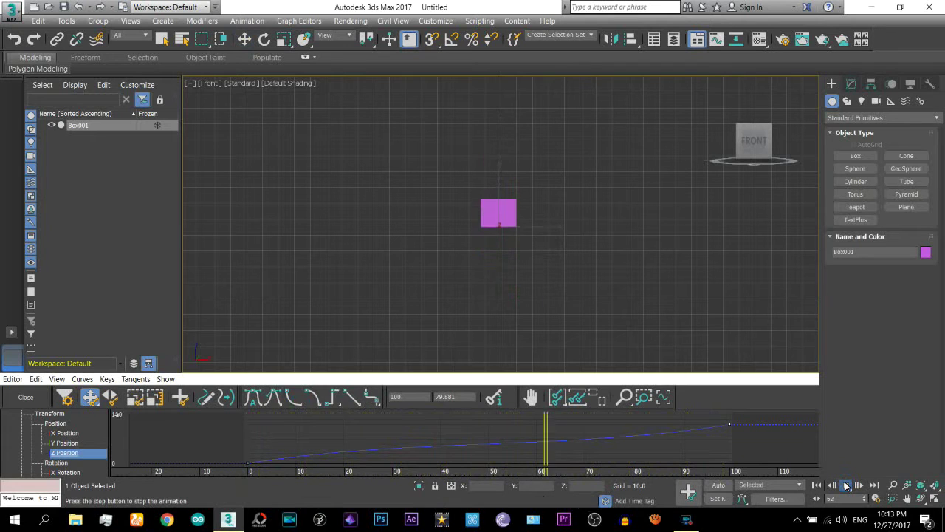
{"action": "left_click", "coordinate": [847, 485]}
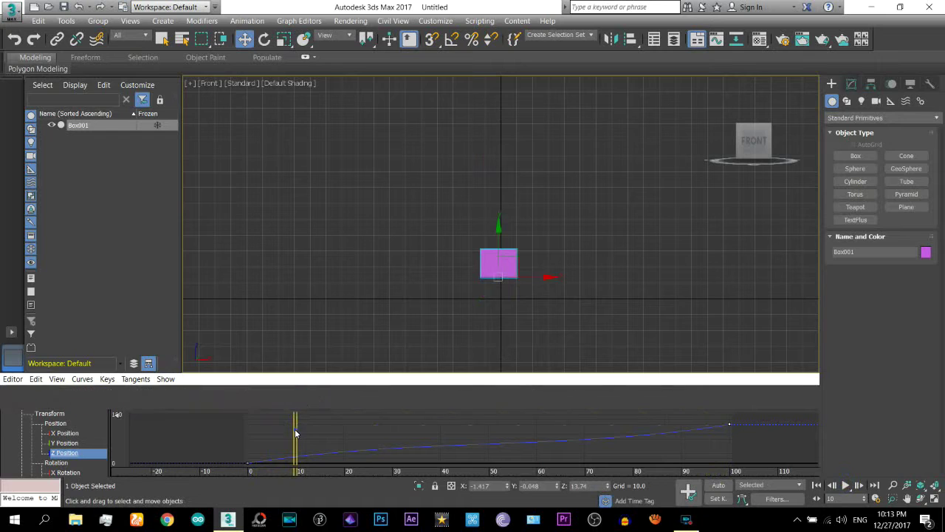
{"action": "mouse_move", "coordinate": [293, 431]}
{"action": "left_mouse_down"}
{"action": "mouse_move", "coordinate": [726, 429]}
{"action": "mouse_move", "coordinate": [245, 475]}
{"action": "left_mouse_up"}
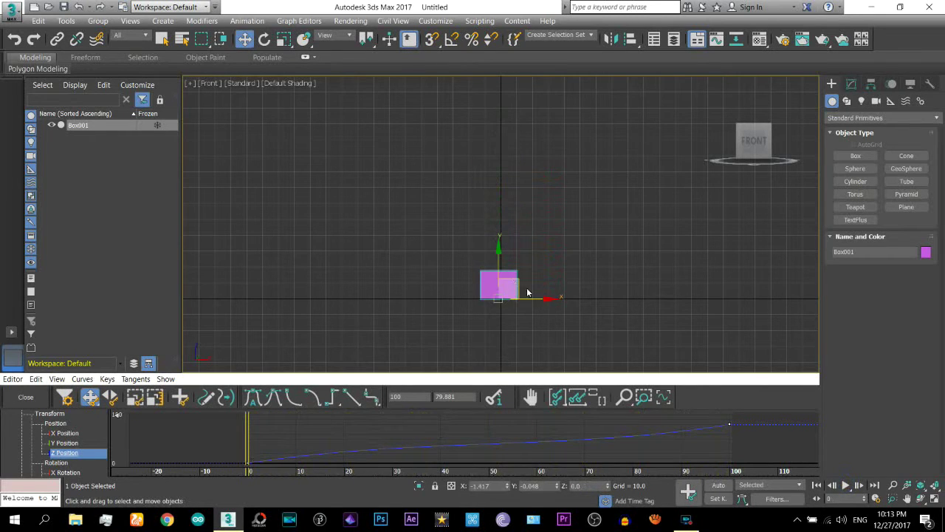
Step: Shift-drag a copy named Box002 to the box's left and show its Z Position curve
{"action": "left_click", "coordinate": [26, 398]}
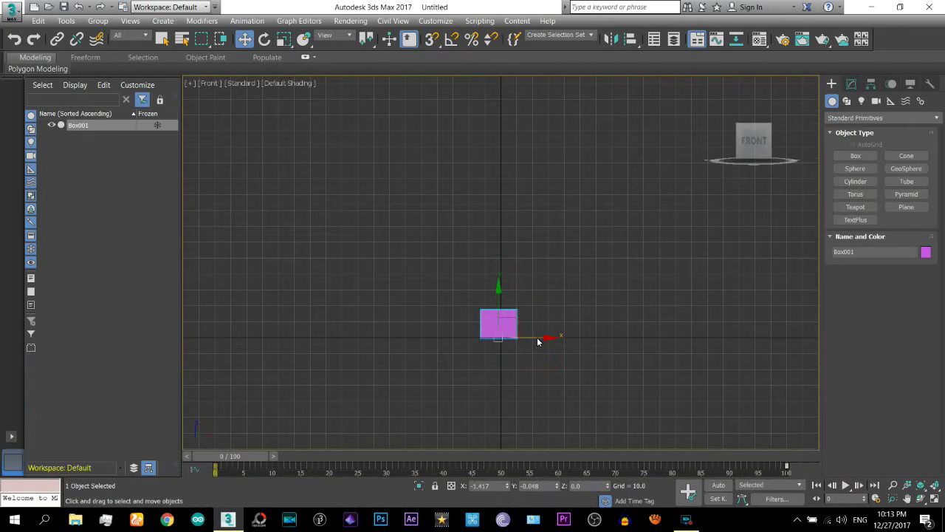
{"action": "left_click_drag", "start_coordinate": [537, 340], "coordinate": [462, 344], "text": "shift"}
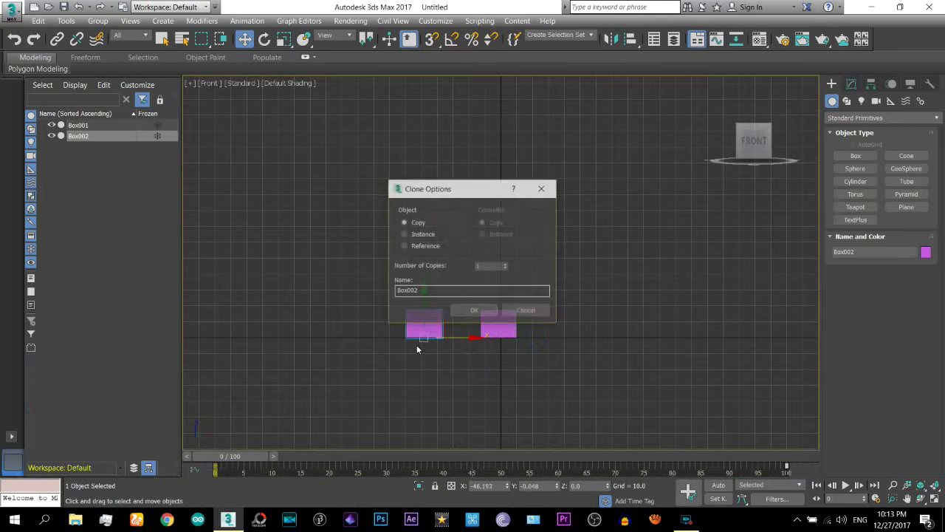
{"action": "left_click", "coordinate": [474, 311]}
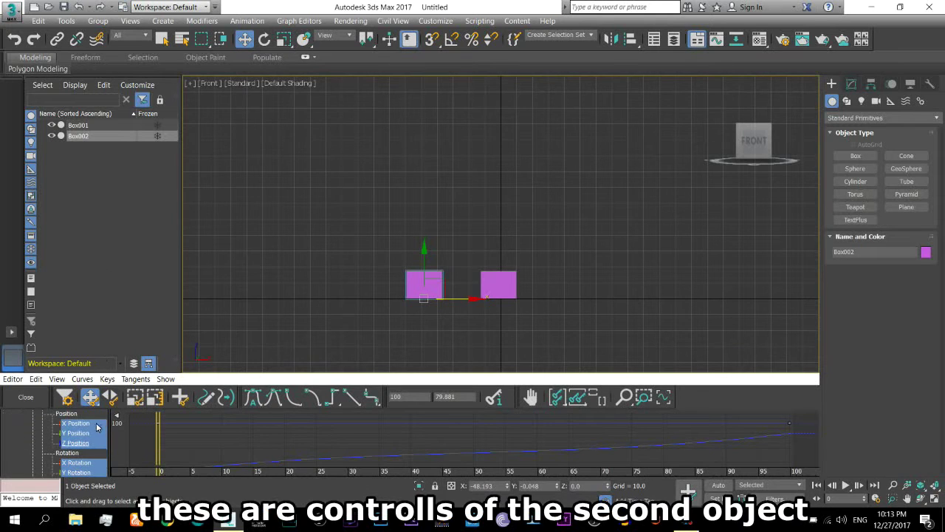
{"action": "left_click", "coordinate": [78, 443]}
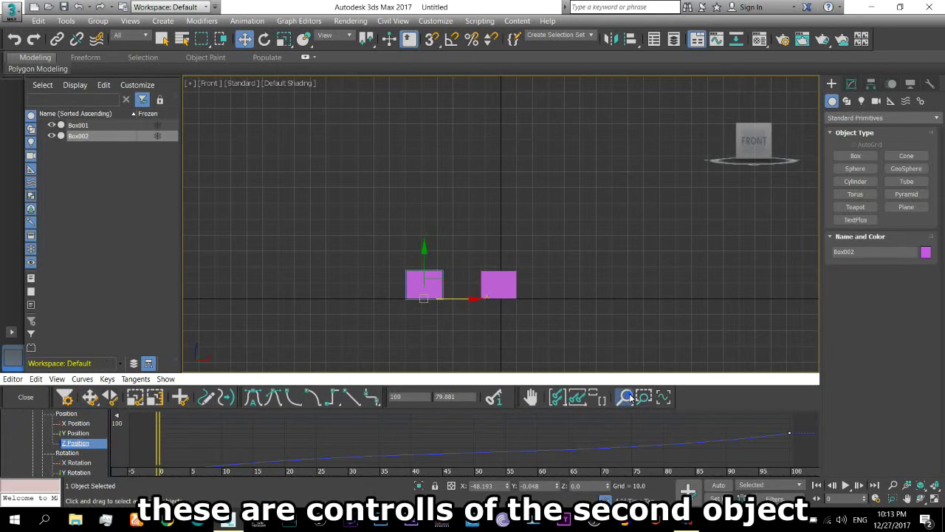
Step: Fit Box002's curve, set both its keys to slow tangents, and play it beside Box001
{"action": "left_click_drag", "start_coordinate": [367, 432], "coordinate": [373, 415]}
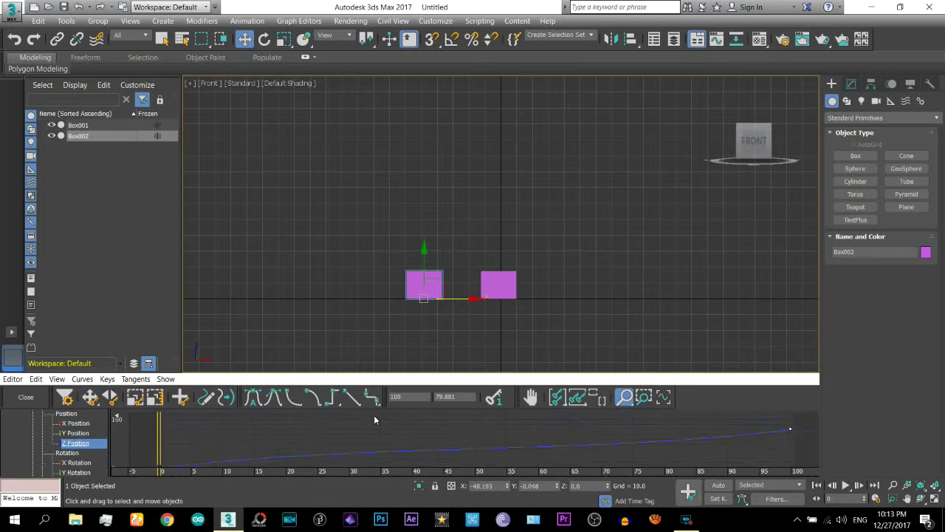
{"action": "right_click", "coordinate": [186, 436]}
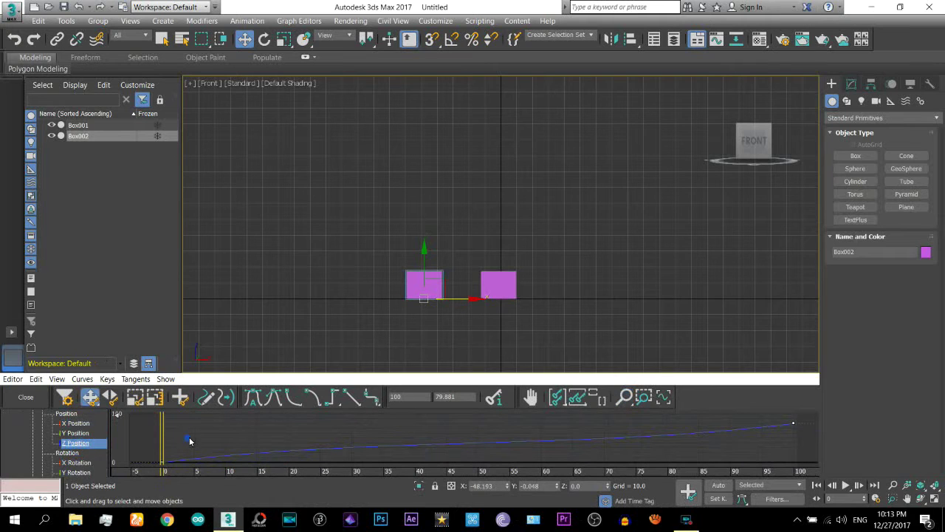
{"action": "left_click", "coordinate": [313, 399]}
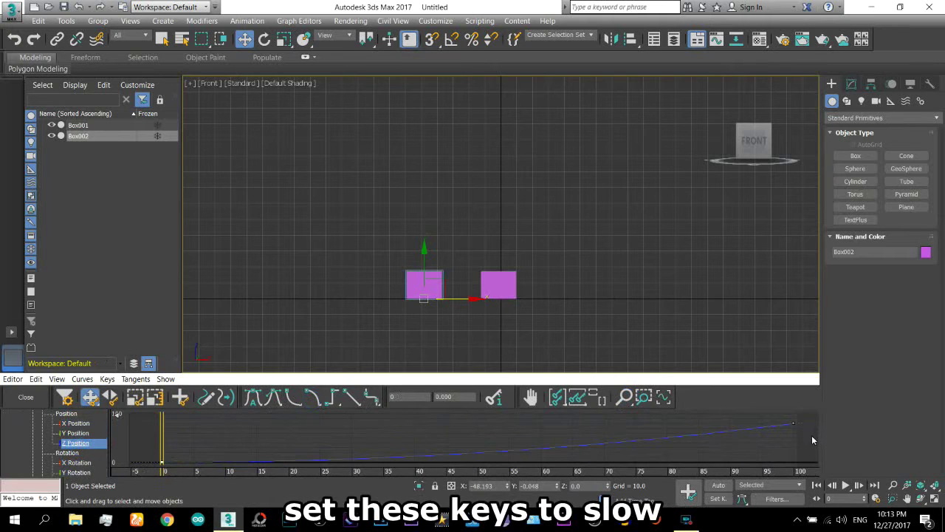
{"action": "left_click", "coordinate": [314, 401]}
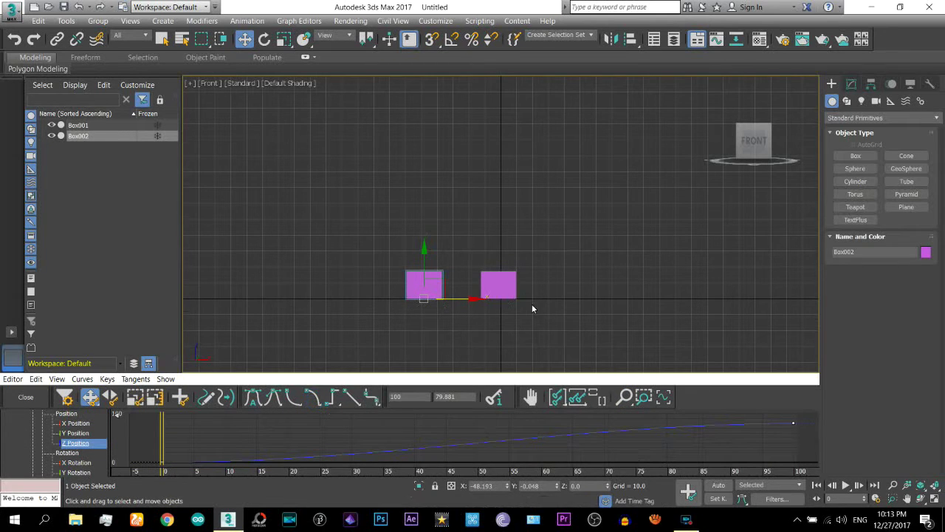
{"action": "middle_click_drag", "start_coordinate": [532, 308], "coordinate": [550, 318]}
{"action": "left_click", "coordinate": [844, 484]}
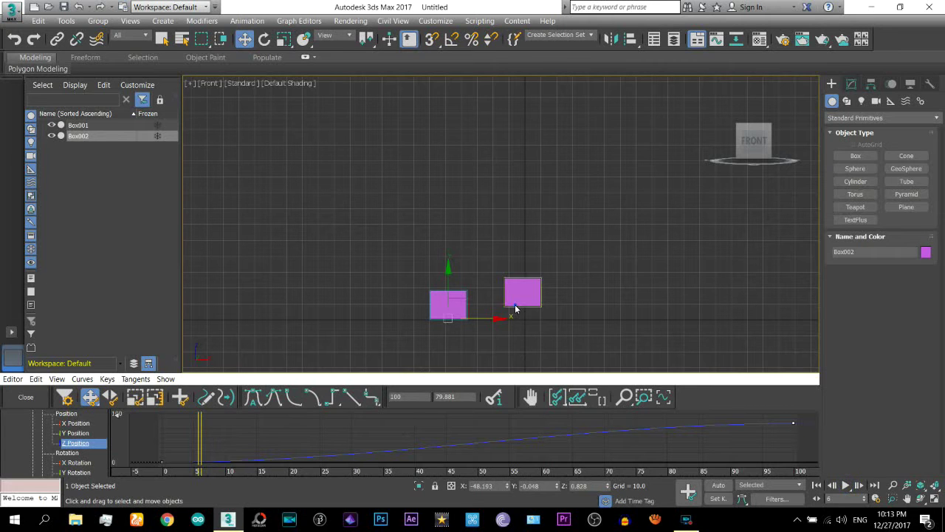
{"action": "left_click", "coordinate": [514, 304]}
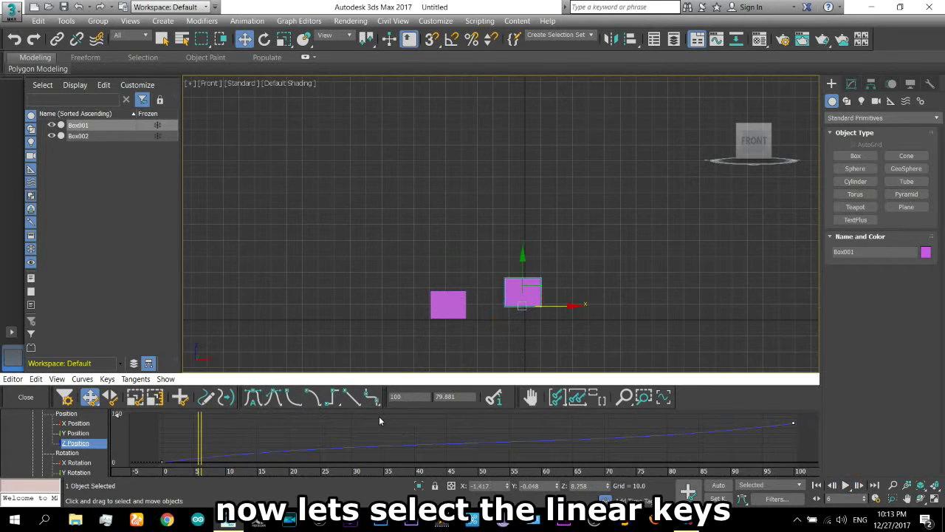
Step: Switch Box002 to linear tangents and replay both boxes from frame 0 to compare
{"action": "left_click", "coordinate": [436, 316]}
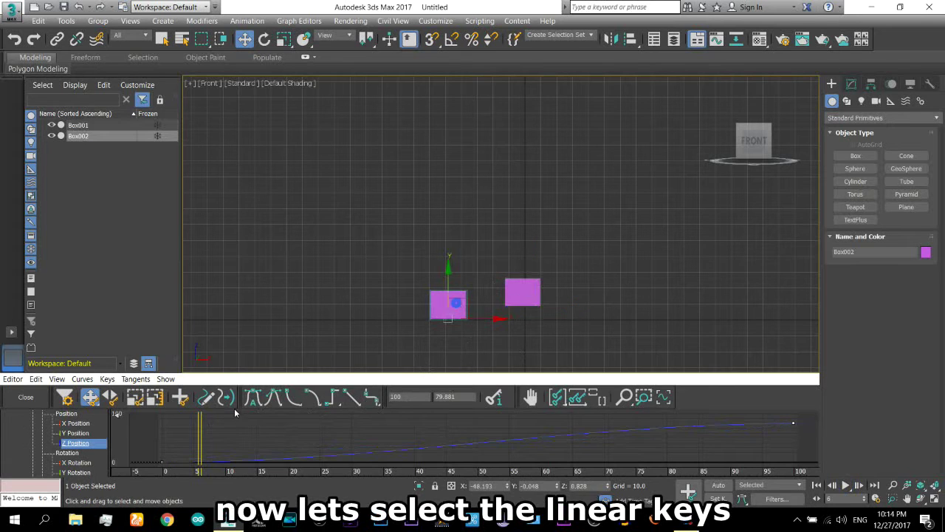
{"action": "left_click", "coordinate": [353, 400]}
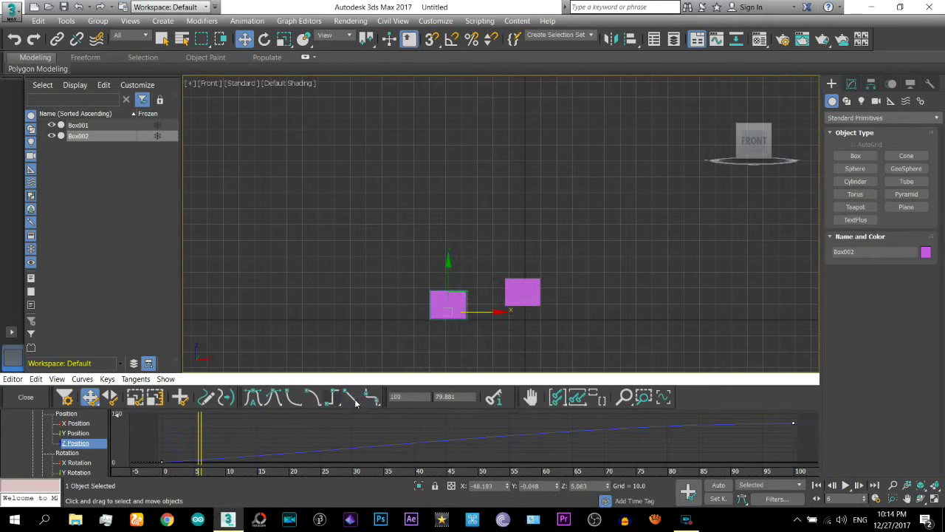
{"action": "left_click_drag", "start_coordinate": [204, 439], "coordinate": [165, 437]}
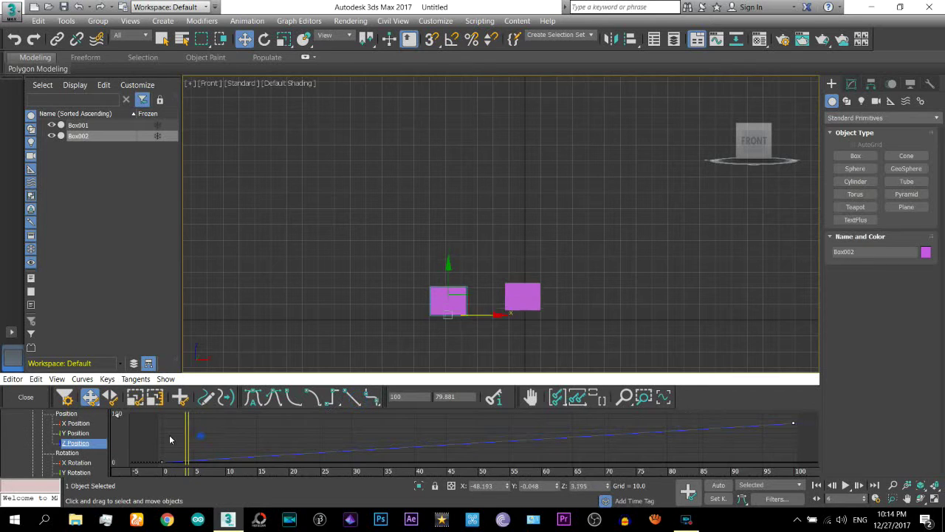
{"action": "left_click", "coordinate": [845, 485]}
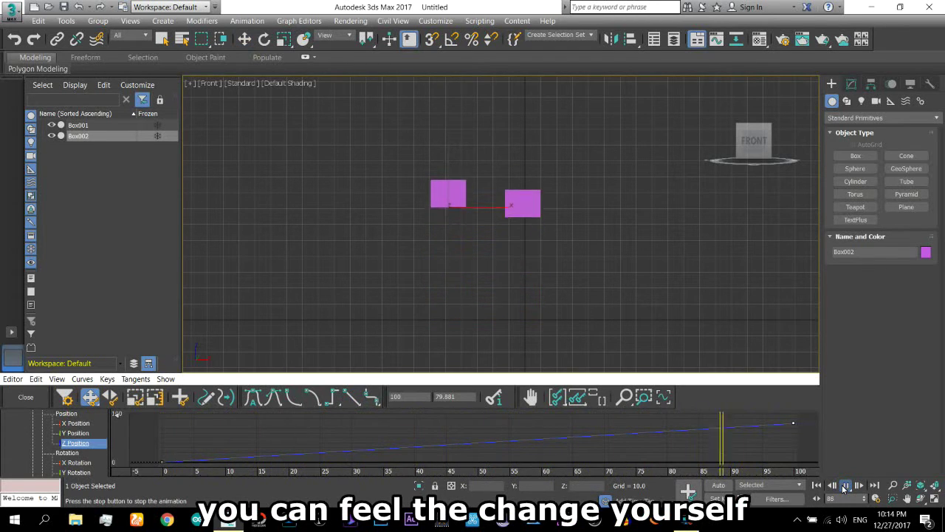
{"action": "left_click", "coordinate": [845, 486]}
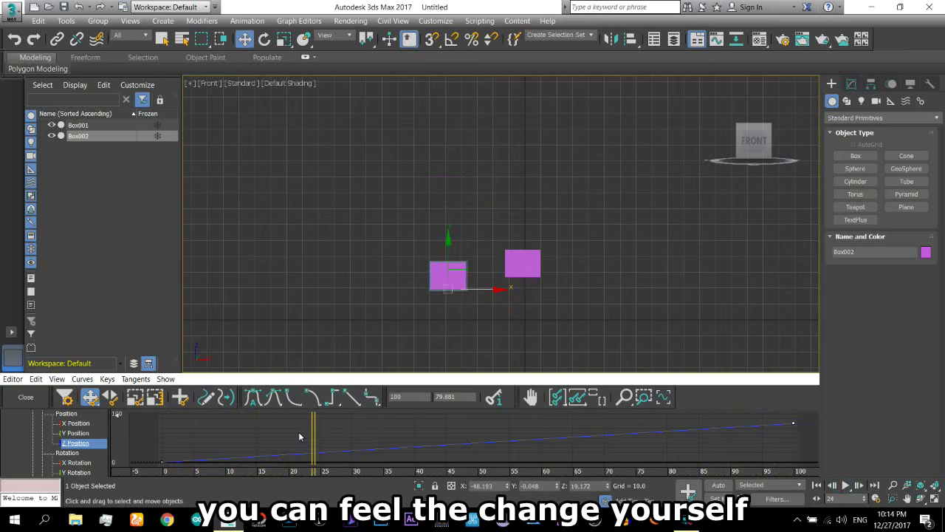
{"action": "left_click_drag", "start_coordinate": [313, 436], "coordinate": [137, 438]}
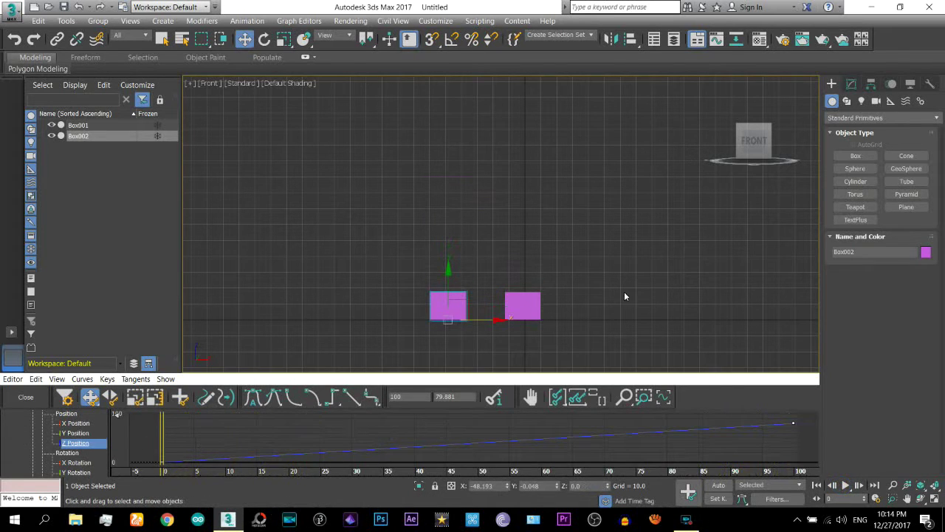
Step: Bend Box002's Z Position curve to dip then rise, and frame the whole curve
{"action": "left_click", "coordinate": [359, 427]}
{"action": "left_click", "coordinate": [248, 435]}
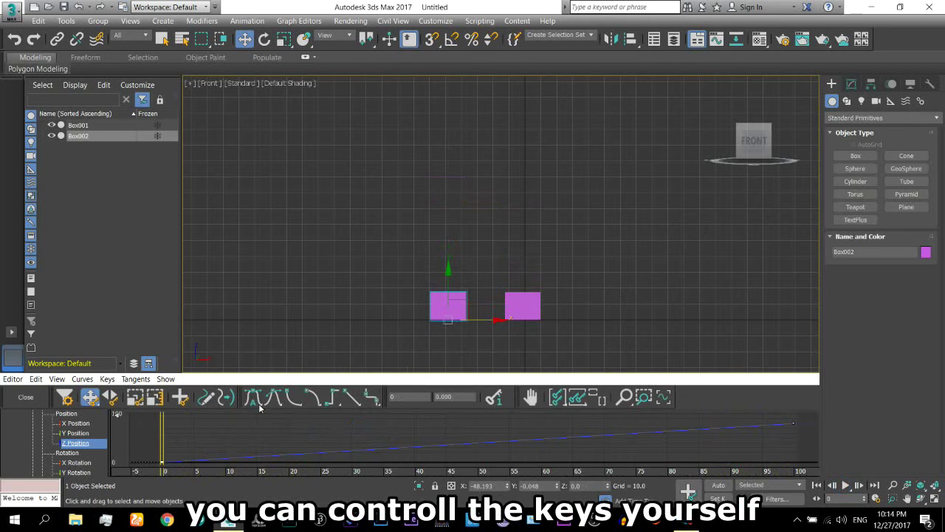
{"action": "middle_click_drag", "start_coordinate": [244, 437], "coordinate": [255, 421]}
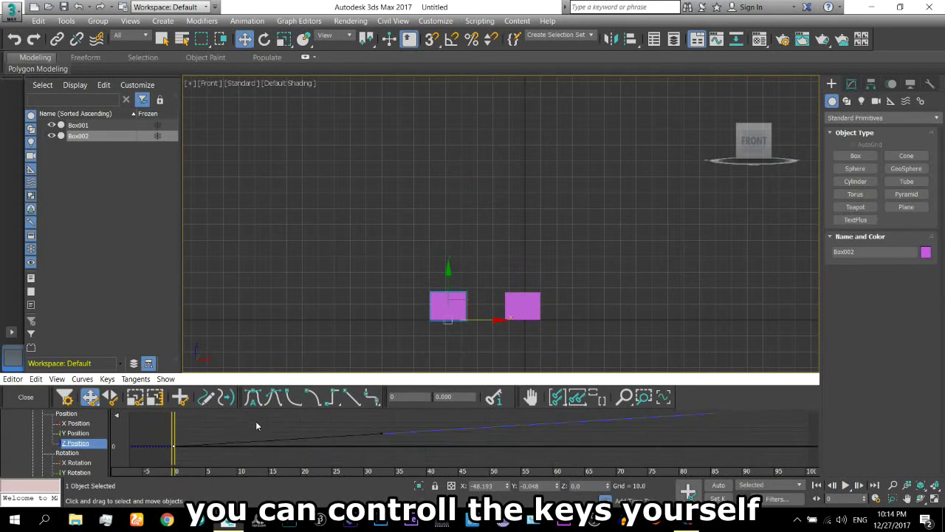
{"action": "left_click_drag", "start_coordinate": [379, 432], "coordinate": [379, 486]}
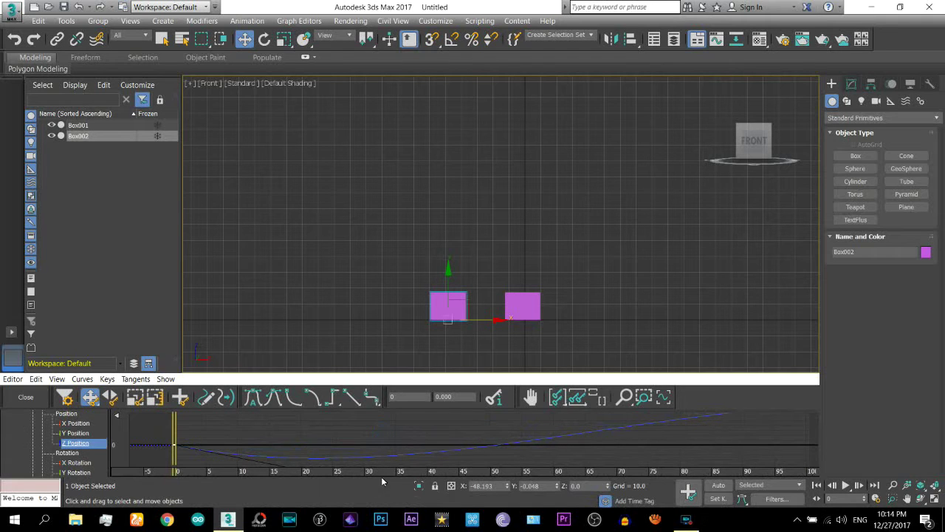
{"action": "left_click", "coordinate": [600, 399]}
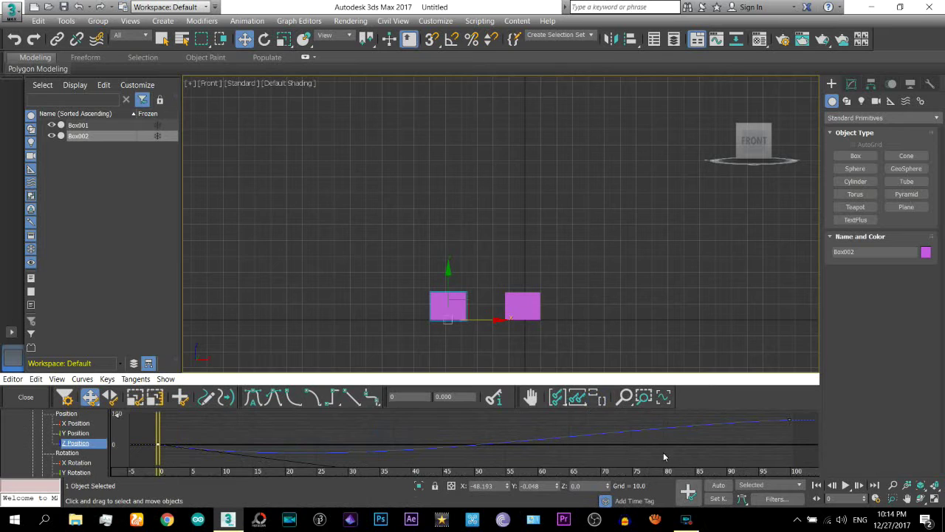
Step: Play to compare, then pull the Z curve upward so the box arcs higher, and review zoomed out
{"action": "left_click", "coordinate": [845, 485]}
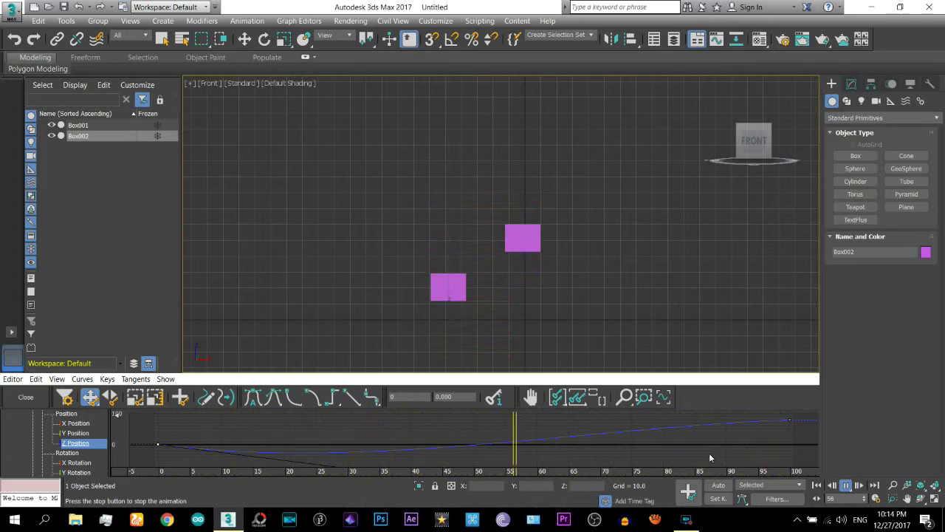
{"action": "left_click", "coordinate": [845, 485]}
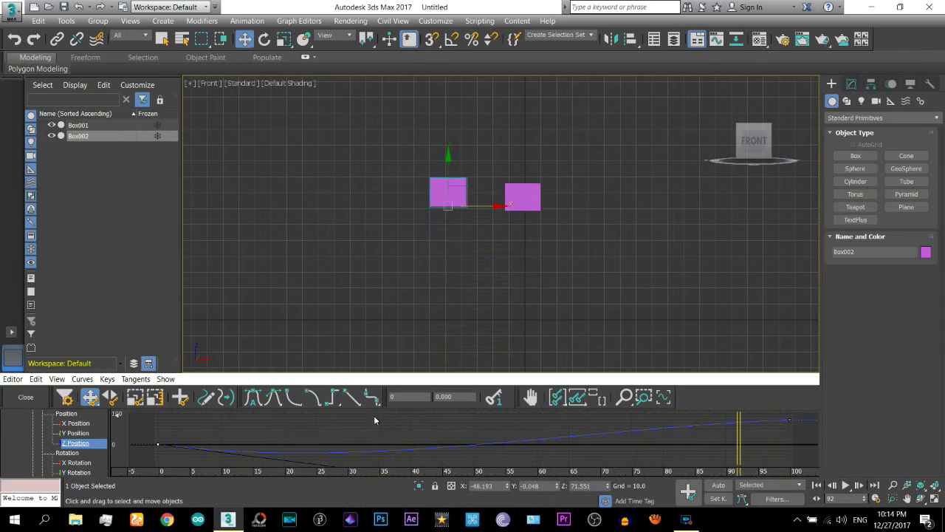
{"action": "left_click_drag", "start_coordinate": [377, 453], "coordinate": [351, 328]}
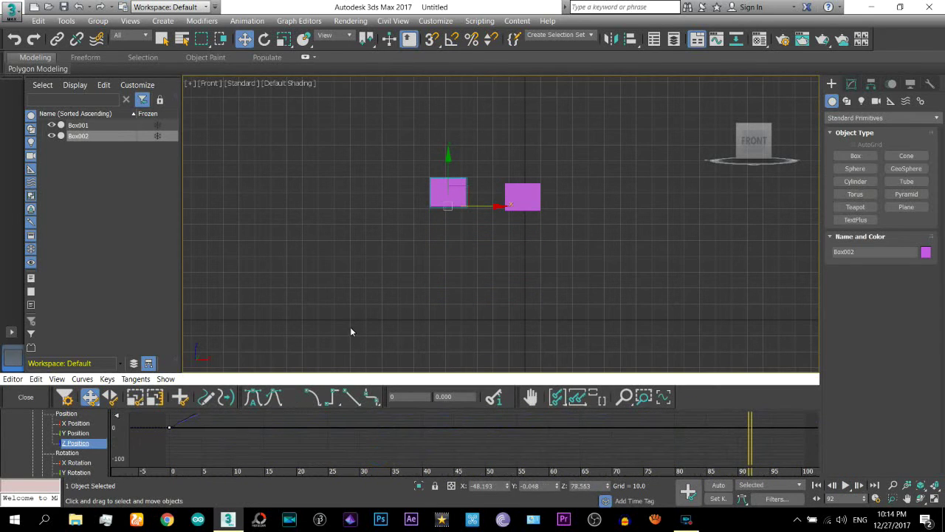
{"action": "left_click", "coordinate": [846, 486]}
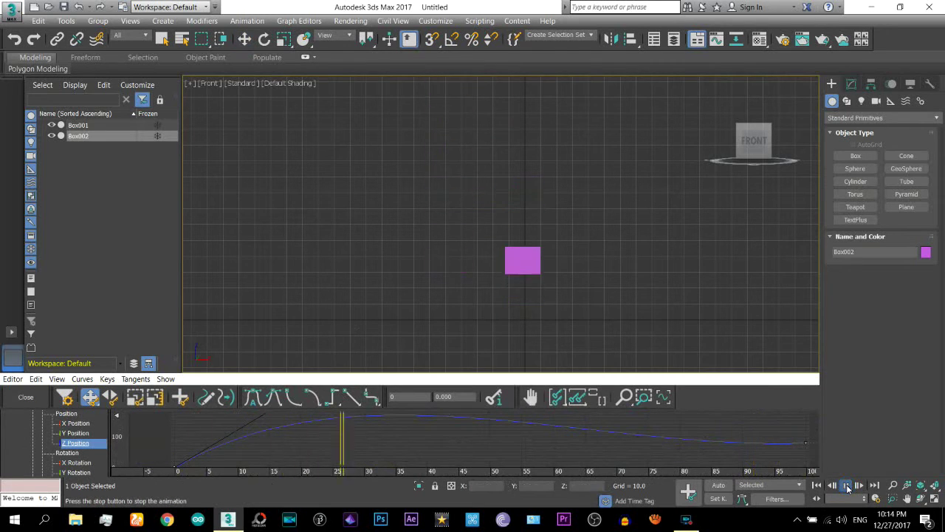
{"action": "left_click", "coordinate": [893, 485]}
{"action": "left_click_drag", "start_coordinate": [462, 245], "coordinate": [480, 240]}
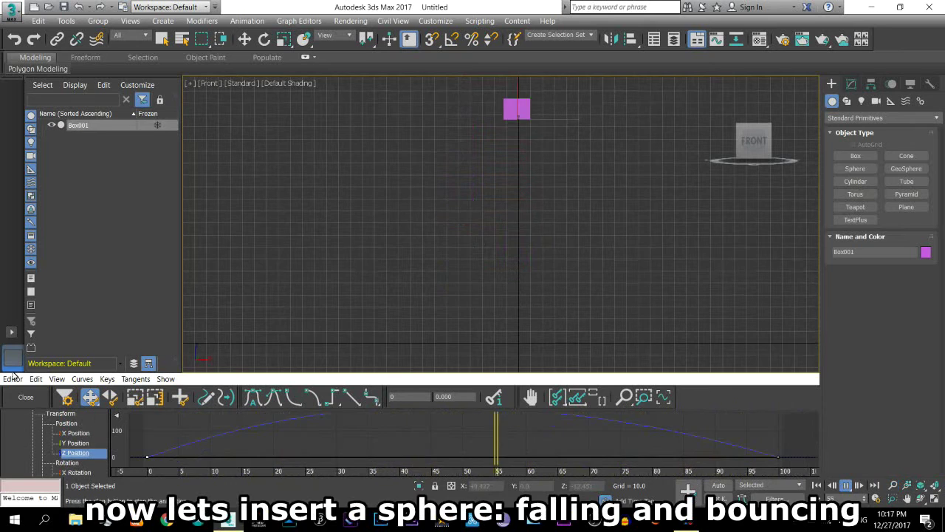
Step: Close the Mini Curve Editor and delete the remaining box at frame 0
{"action": "left_click", "coordinate": [24, 395]}
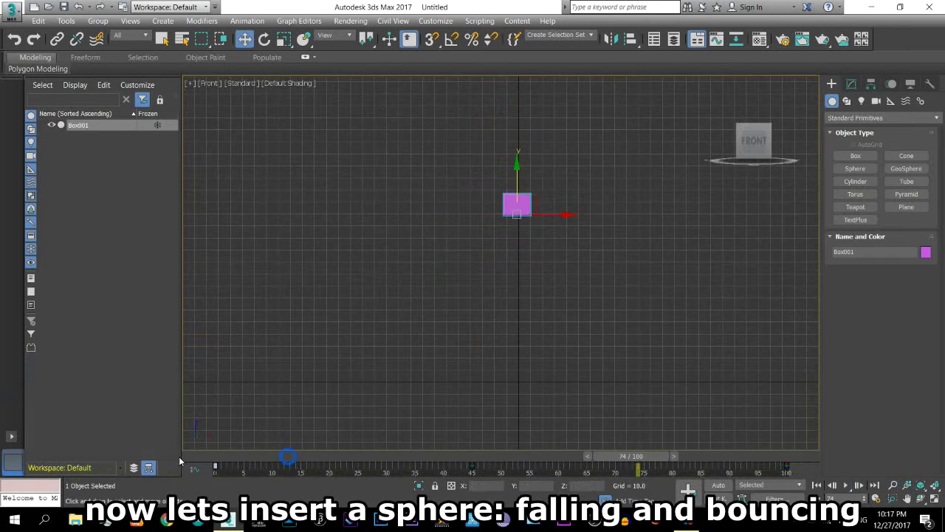
{"action": "left_click", "coordinate": [212, 464]}
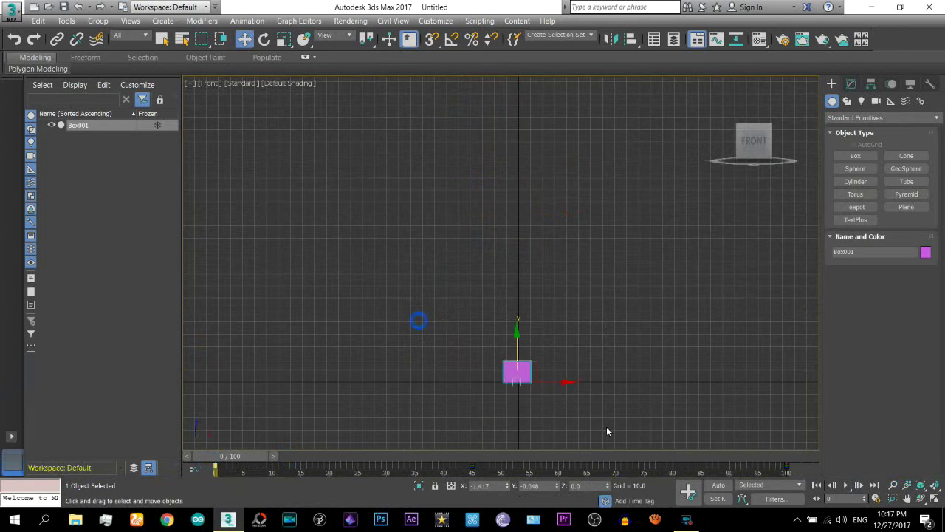
{"action": "key", "text": "Delete"}
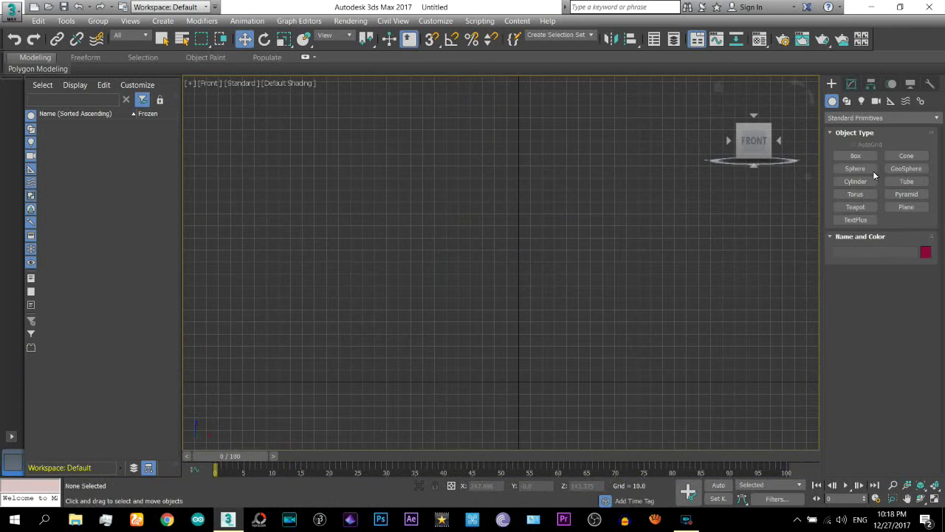
Step: Create Sphere001 high above the grid in the Front viewport
{"action": "left_click", "coordinate": [861, 169]}
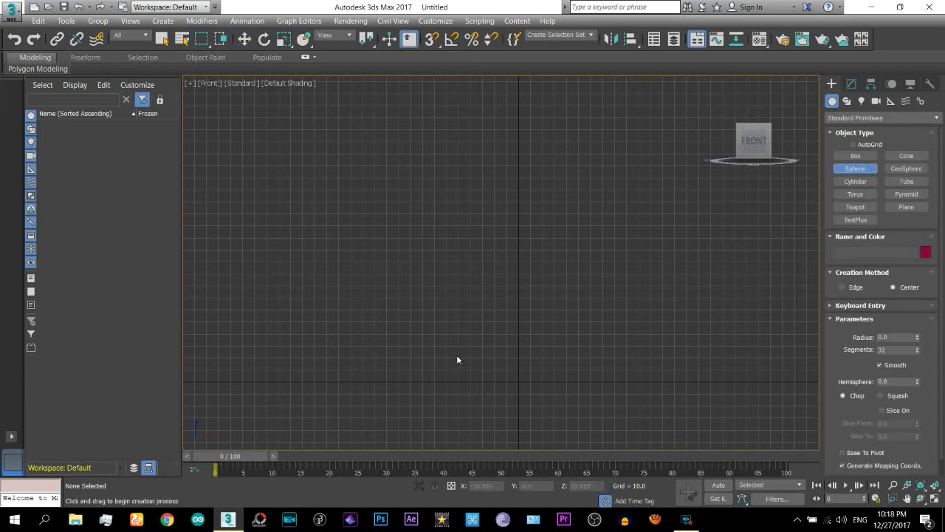
{"action": "mouse_move", "coordinate": [426, 372]}
{"action": "left_mouse_down"}
{"action": "mouse_move", "coordinate": [454, 369]}
{"action": "mouse_move", "coordinate": [517, 178]}
{"action": "mouse_move", "coordinate": [526, 173]}
{"action": "left_mouse_up"}
{"action": "key", "text": "w"}
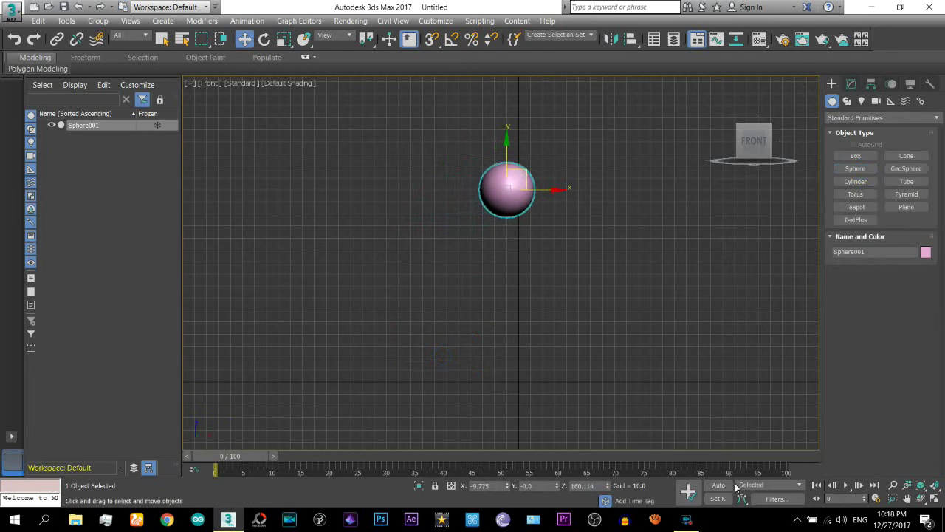
Step: With Auto Key on, key the sphere dropping to height 0 at frame 50 and play the fall
{"action": "left_click", "coordinate": [719, 485]}
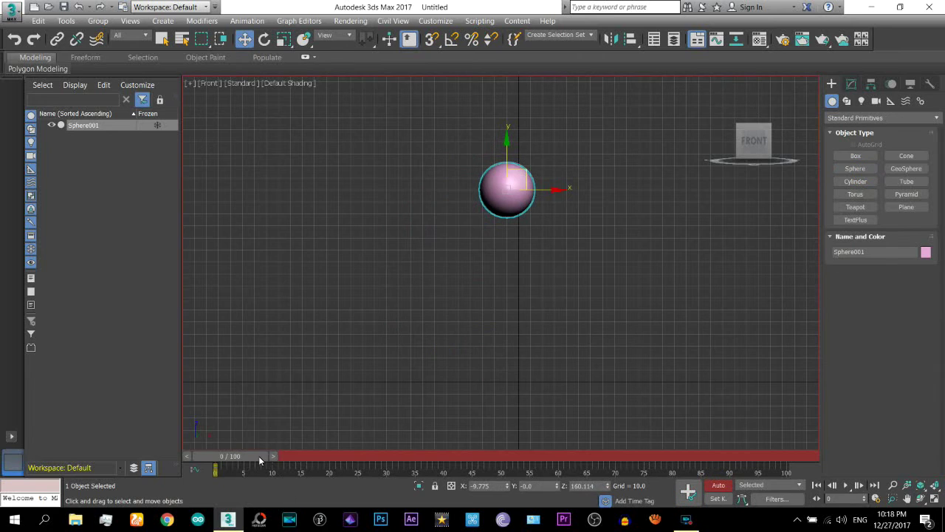
{"action": "left_click_drag", "start_coordinate": [258, 456], "coordinate": [528, 467]}
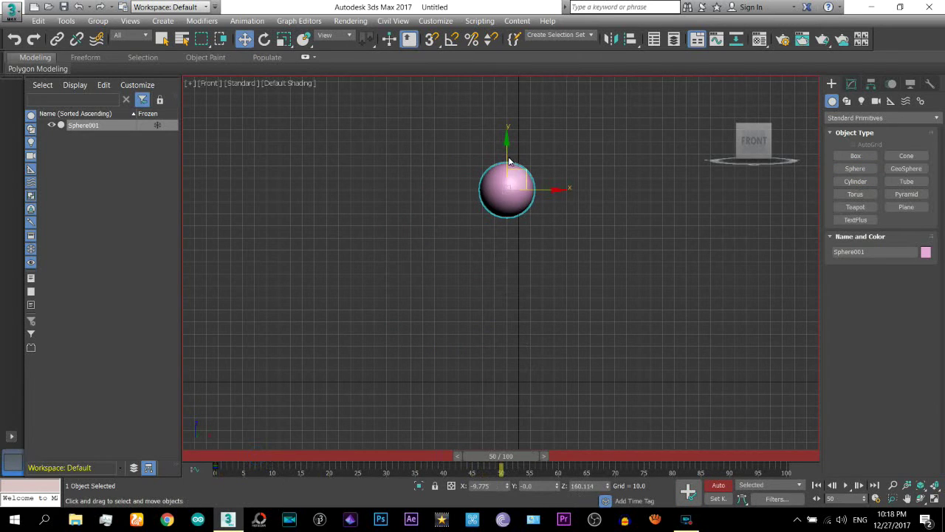
{"action": "left_click_drag", "start_coordinate": [507, 162], "coordinate": [501, 300]}
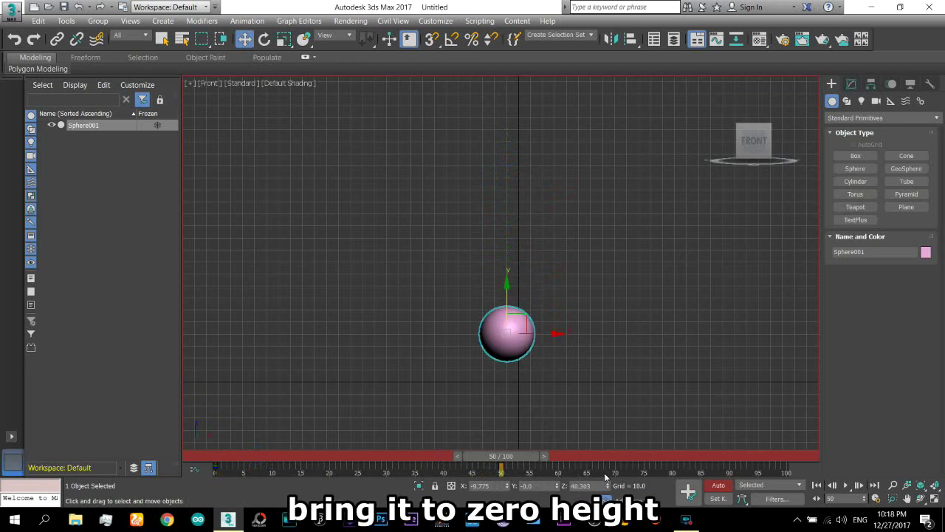
{"action": "key", "text": "Return"}
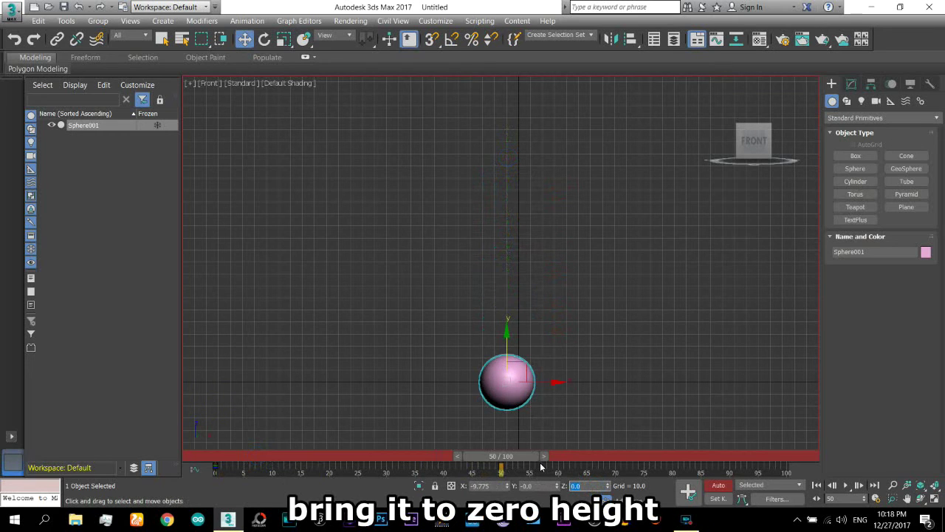
{"action": "left_click_drag", "start_coordinate": [523, 457], "coordinate": [226, 457]}
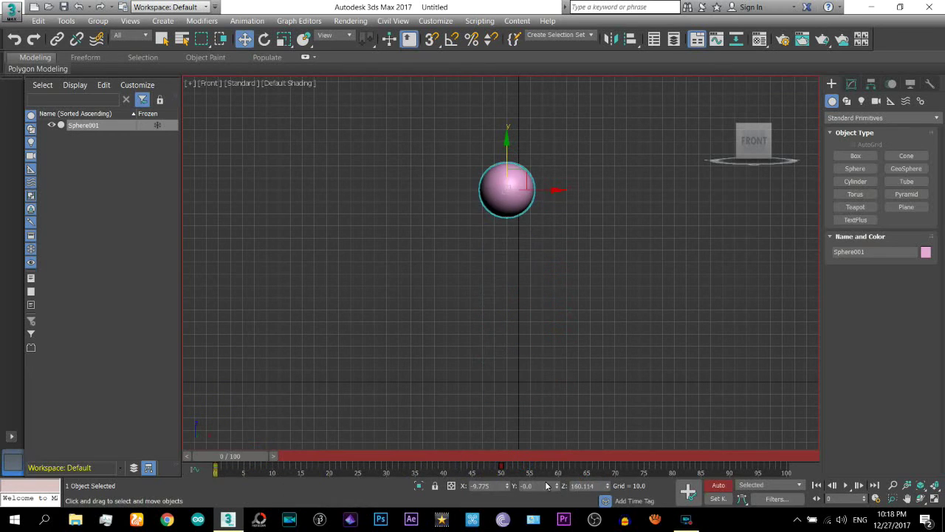
{"action": "left_click", "coordinate": [845, 486]}
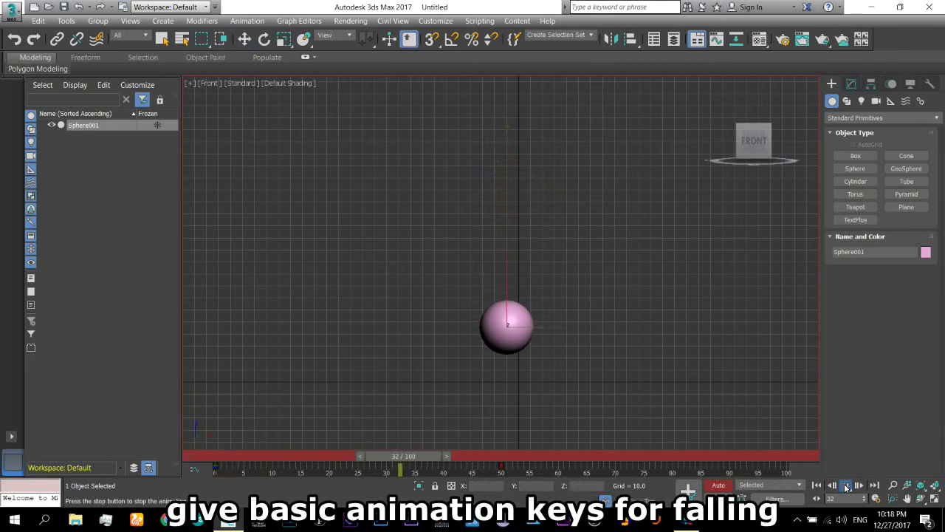
Step: Add shrinking bounce keys around frames 74, 85 and 91, then turn Auto Key off
{"action": "mouse_move", "coordinate": [559, 463]}
{"action": "left_mouse_down"}
{"action": "mouse_move", "coordinate": [569, 457]}
{"action": "mouse_move", "coordinate": [323, 456]}
{"action": "mouse_move", "coordinate": [586, 465]}
{"action": "left_mouse_up"}
{"action": "key", "text": "w"}
{"action": "left_click_drag", "start_coordinate": [511, 345], "coordinate": [510, 285]}
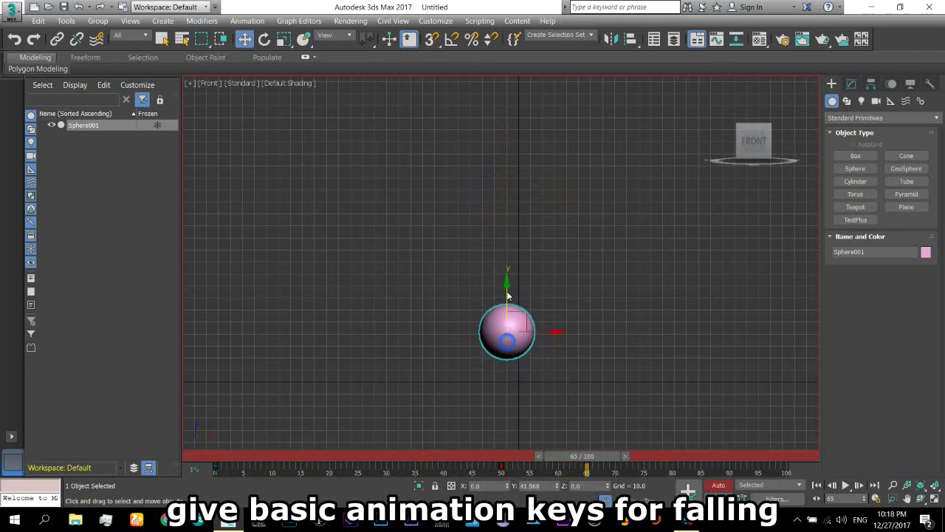
{"action": "mouse_move", "coordinate": [502, 465]}
{"action": "left_mouse_down", "text": "shift"}
{"action": "mouse_move", "coordinate": [642, 474]}
{"action": "mouse_move", "coordinate": [683, 458]}
{"action": "left_mouse_up", "text": "shift"}
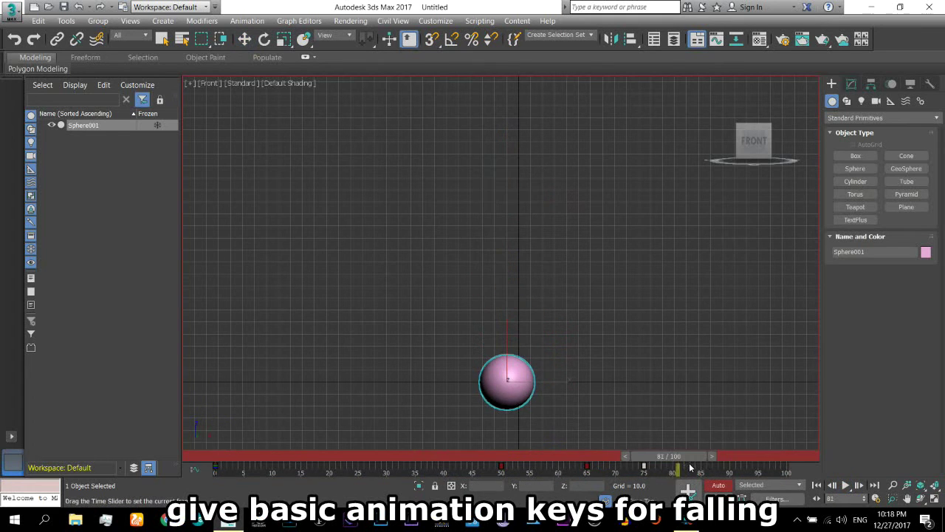
{"action": "left_click_drag", "start_coordinate": [510, 361], "coordinate": [510, 344]}
{"action": "left_click_drag", "start_coordinate": [694, 456], "coordinate": [733, 460]}
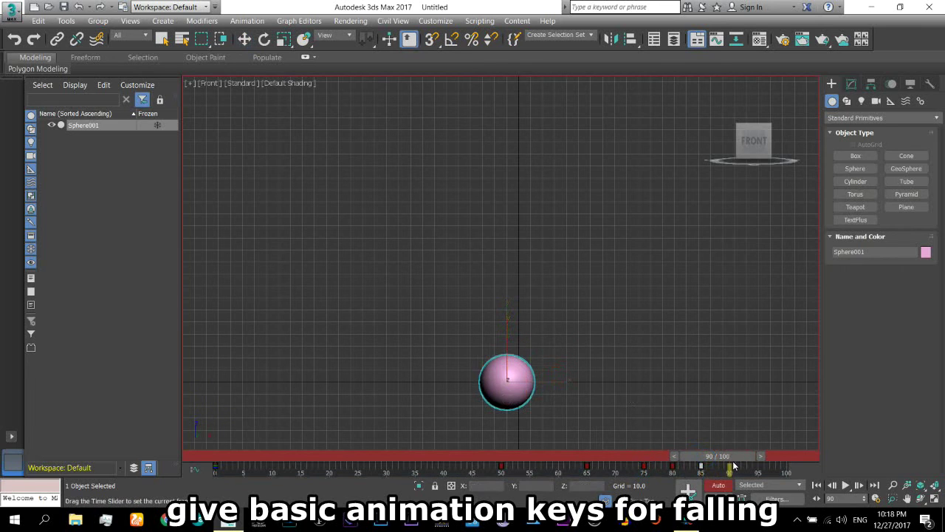
{"action": "left_click_drag", "start_coordinate": [507, 357], "coordinate": [507, 355]}
{"action": "left_click_drag", "start_coordinate": [701, 473], "coordinate": [746, 474], "text": "shift"}
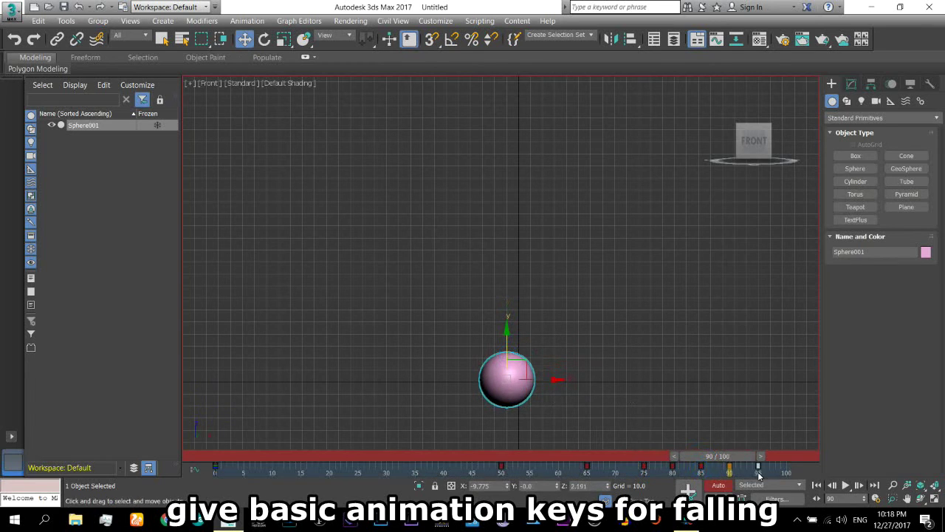
{"action": "key", "text": "Home"}
Step: Play the bounce from frame 0, rewind, and show Sphere001's tracks in the Mini Curve Editor
{"action": "key", "text": "n"}
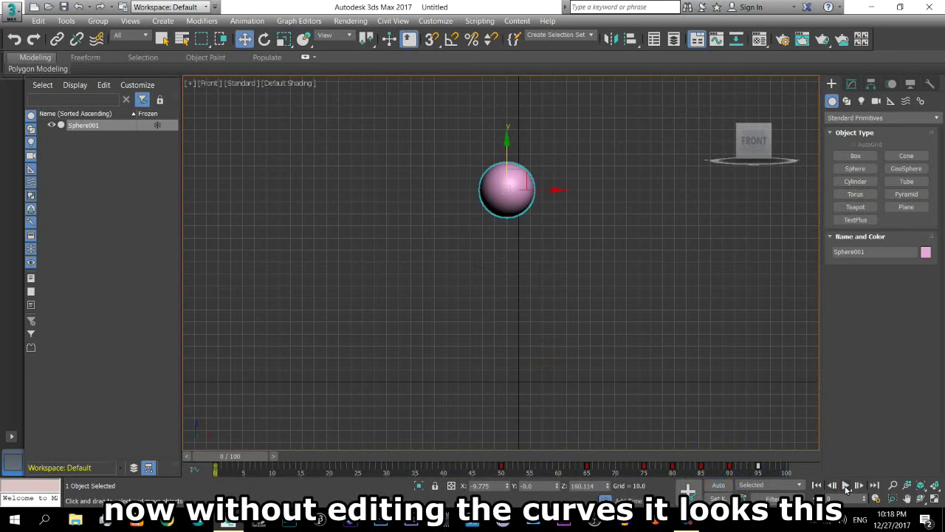
{"action": "left_click", "coordinate": [846, 485]}
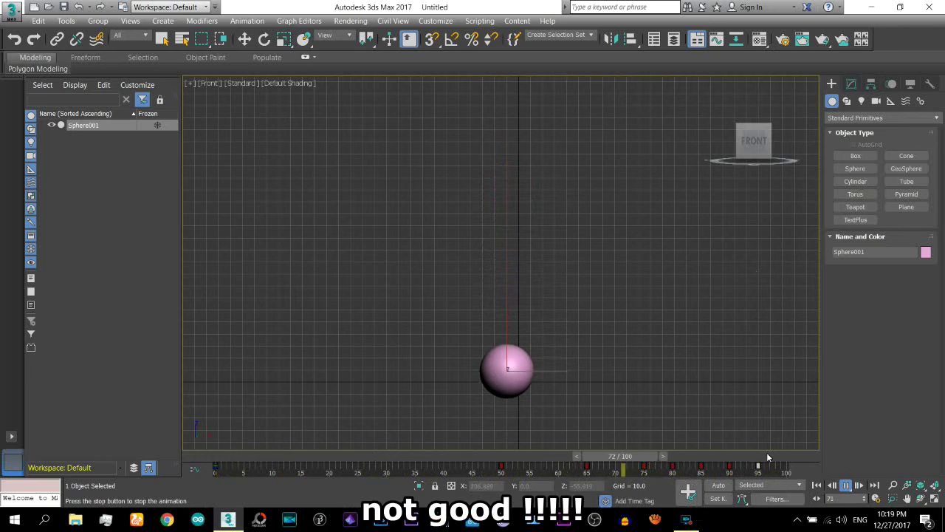
{"action": "left_click", "coordinate": [733, 459]}
{"action": "left_click_drag", "start_coordinate": [727, 461], "coordinate": [178, 448]}
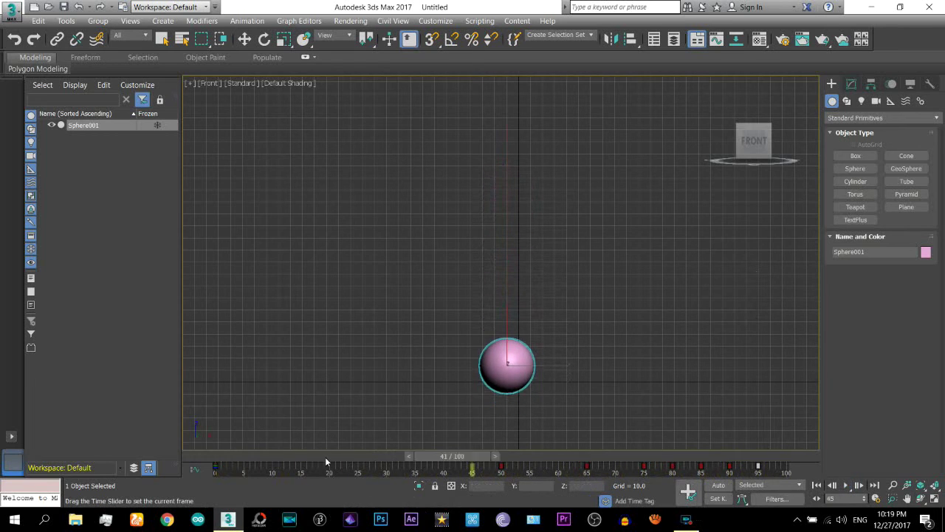
{"action": "left_click", "coordinate": [11, 462]}
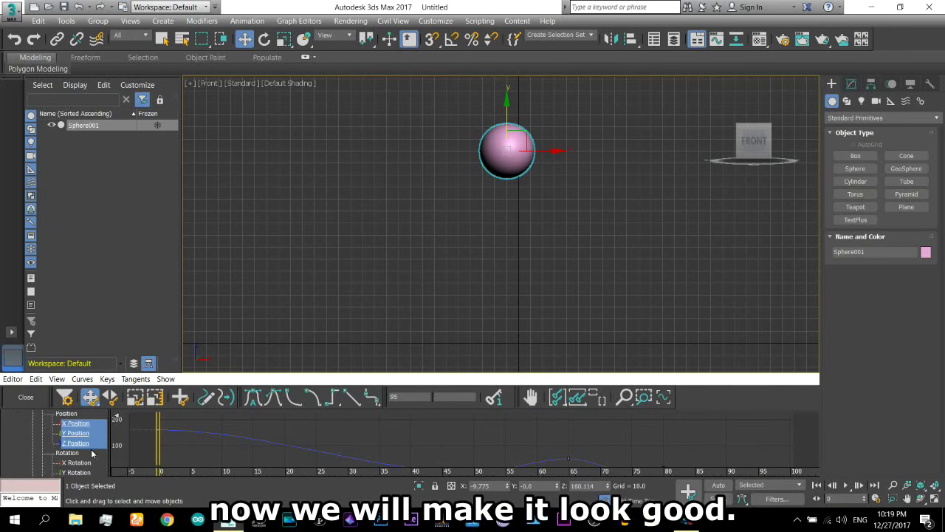
Step: Frame the Z Position curve over frames 5–110, select the frame-50 ground key, then view Perspective
{"action": "mouse_move", "coordinate": [366, 447]}
{"action": "middle_mouse_down"}
{"action": "mouse_move", "coordinate": [289, 421]}
{"action": "mouse_move", "coordinate": [370, 456]}
{"action": "middle_mouse_up"}
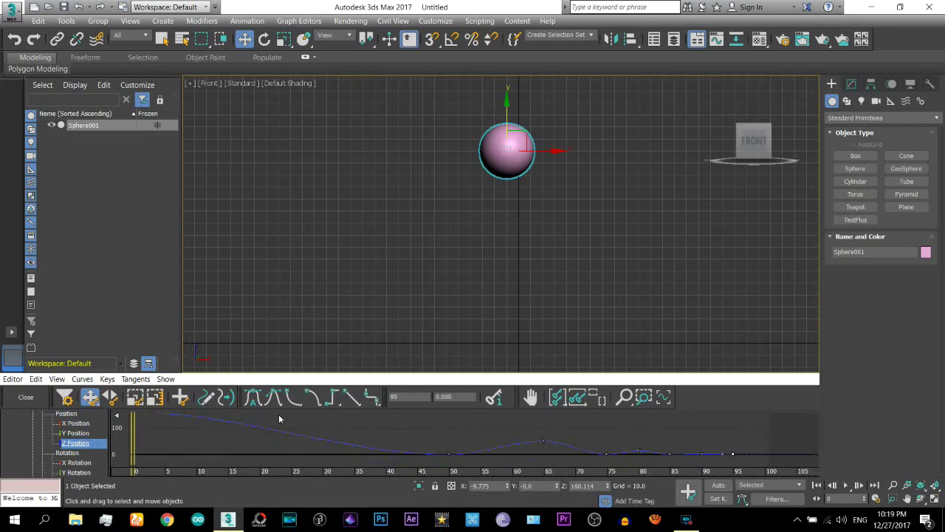
{"action": "middle_click_drag", "start_coordinate": [278, 413], "coordinate": [239, 401]}
{"action": "left_click", "coordinate": [404, 436]}
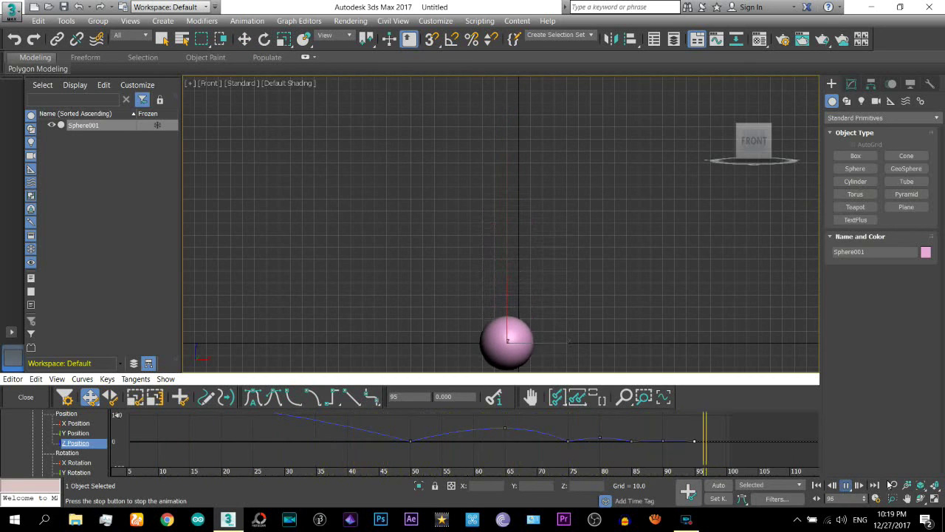
{"action": "key", "text": "p"}
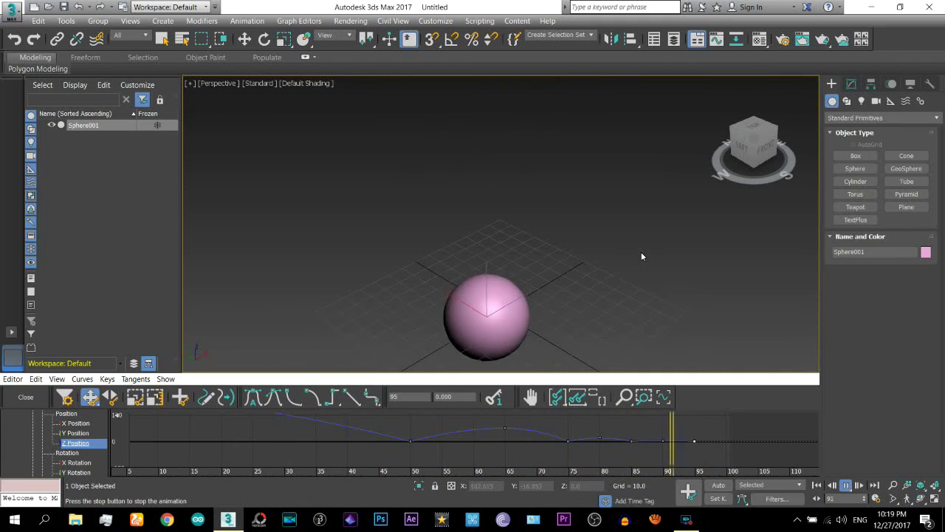
Step: Stop the bounce playback and close the Mini Curve Editor
{"action": "left_click", "coordinate": [847, 486]}
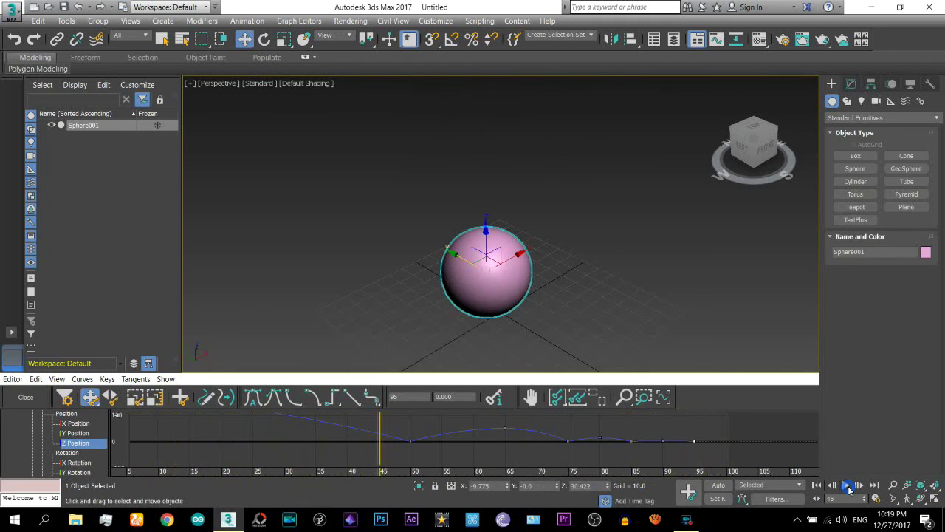
{"action": "left_click", "coordinate": [15, 399]}
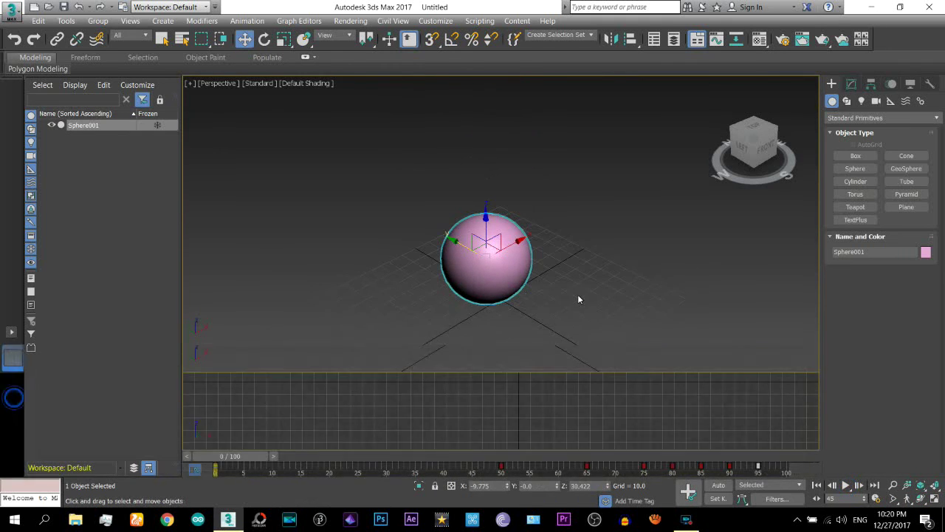